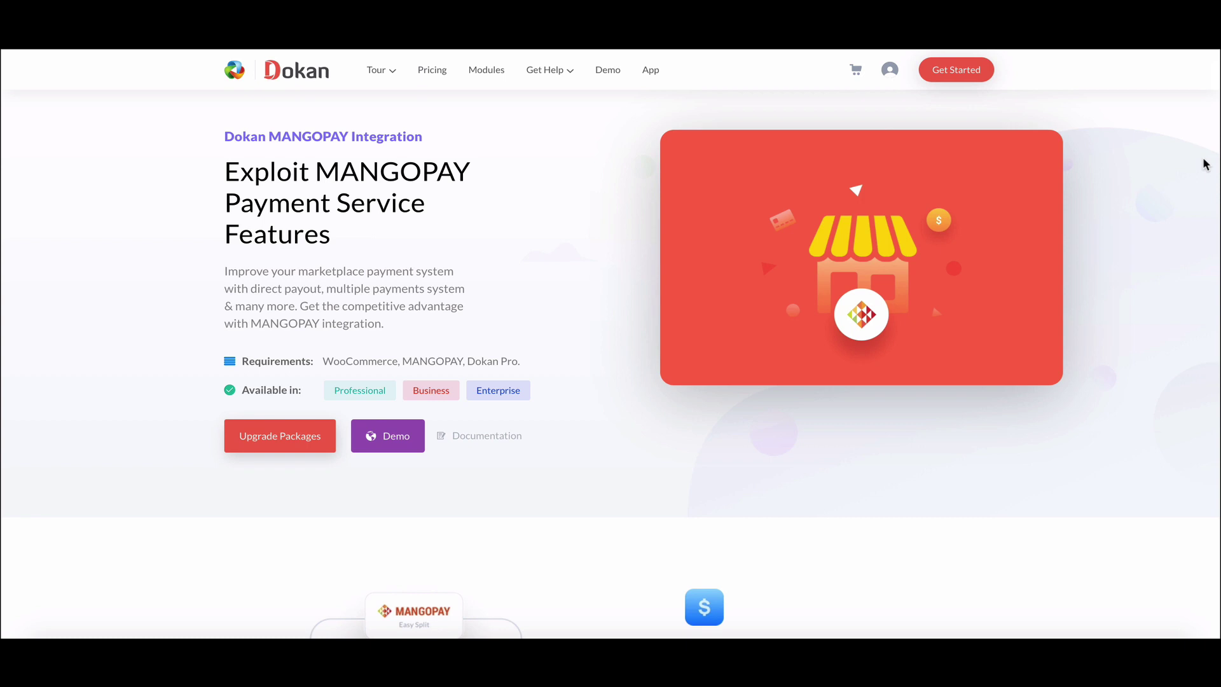
- Switch on the MangoPay module in Dokan's Modules list
scroll(1205, 155, down, 5)
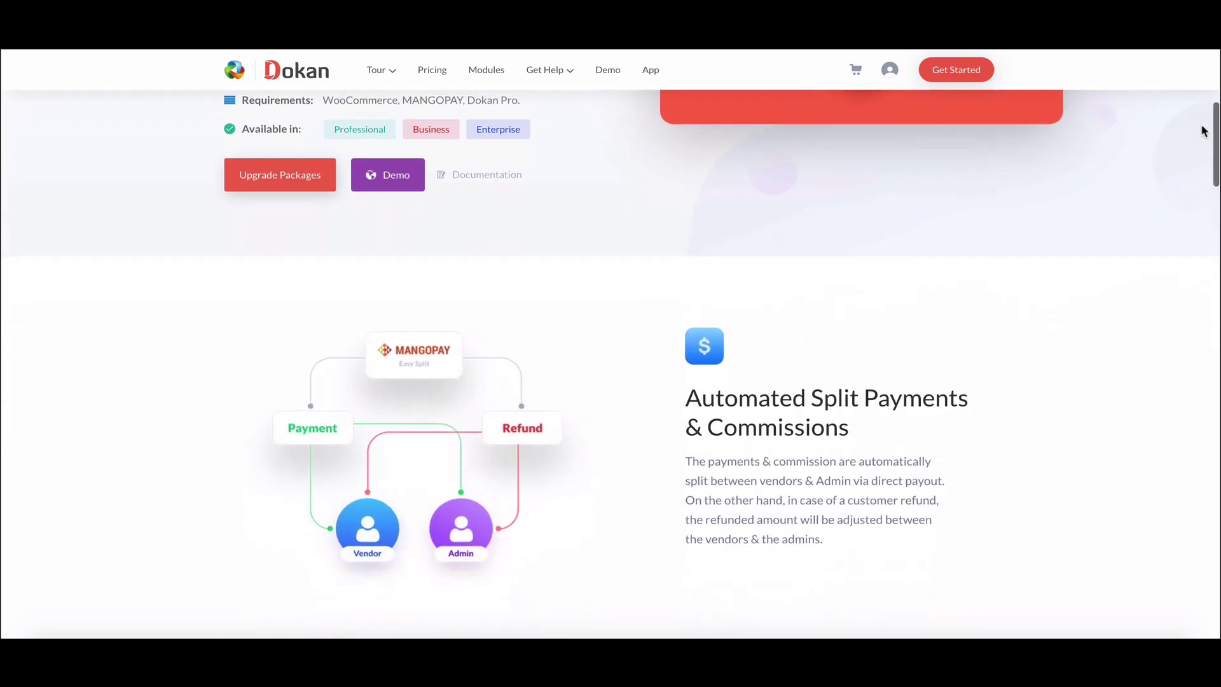
scroll(1204, 131, down, 7)
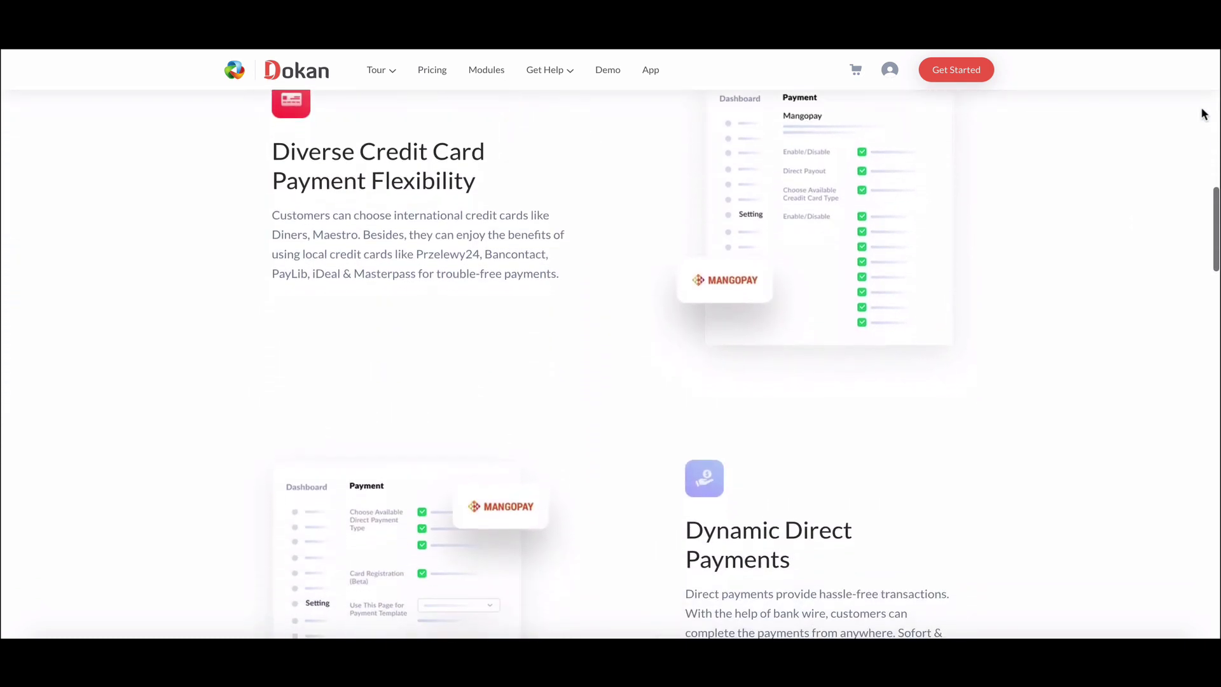
scroll(1204, 115, down, 8)
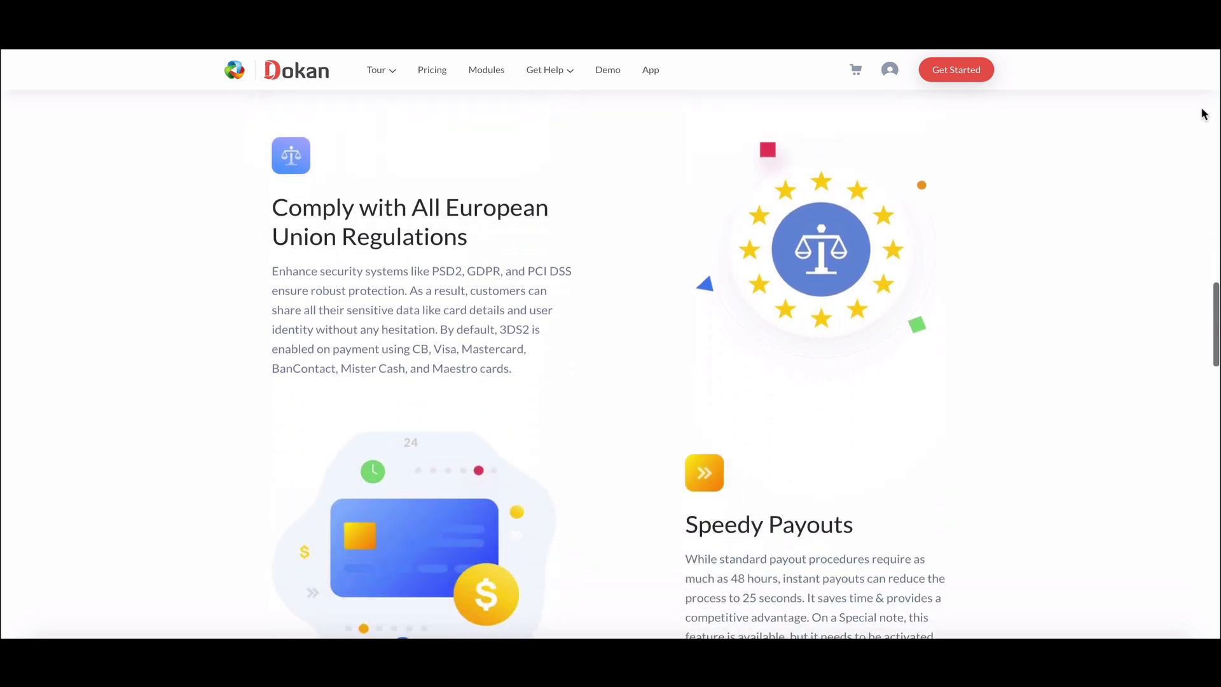
scroll(1204, 114, down, 5)
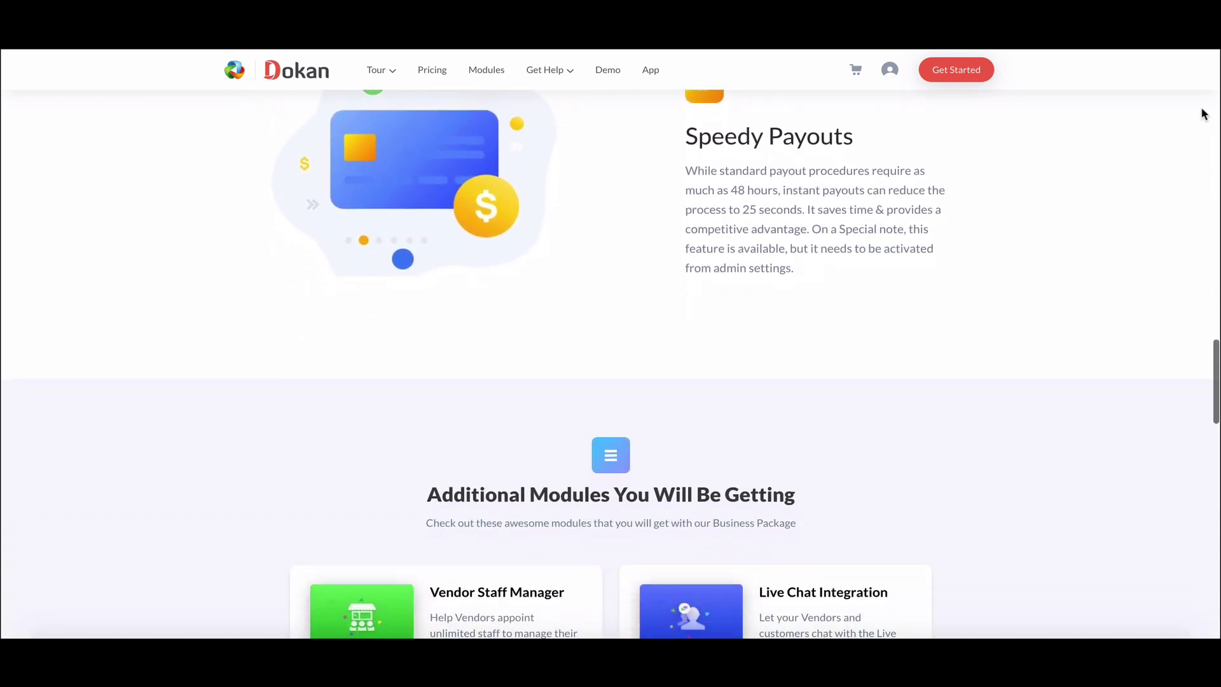
scroll(1204, 115, down, 5)
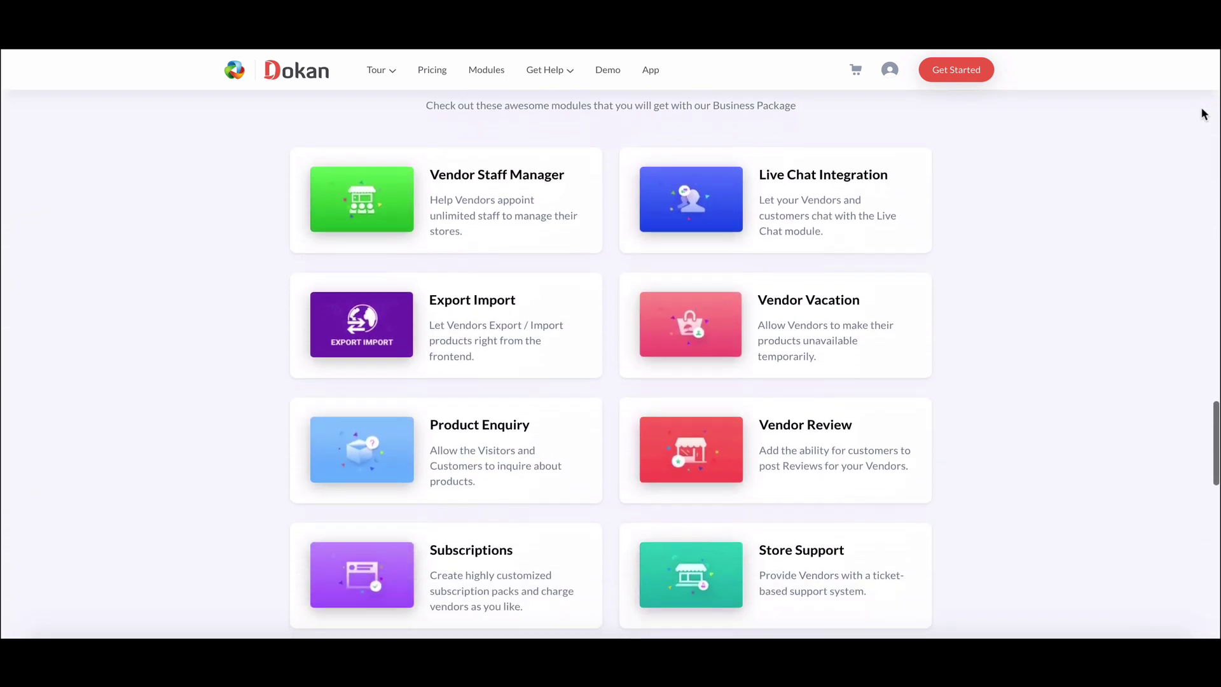
scroll(1204, 114, down, 5)
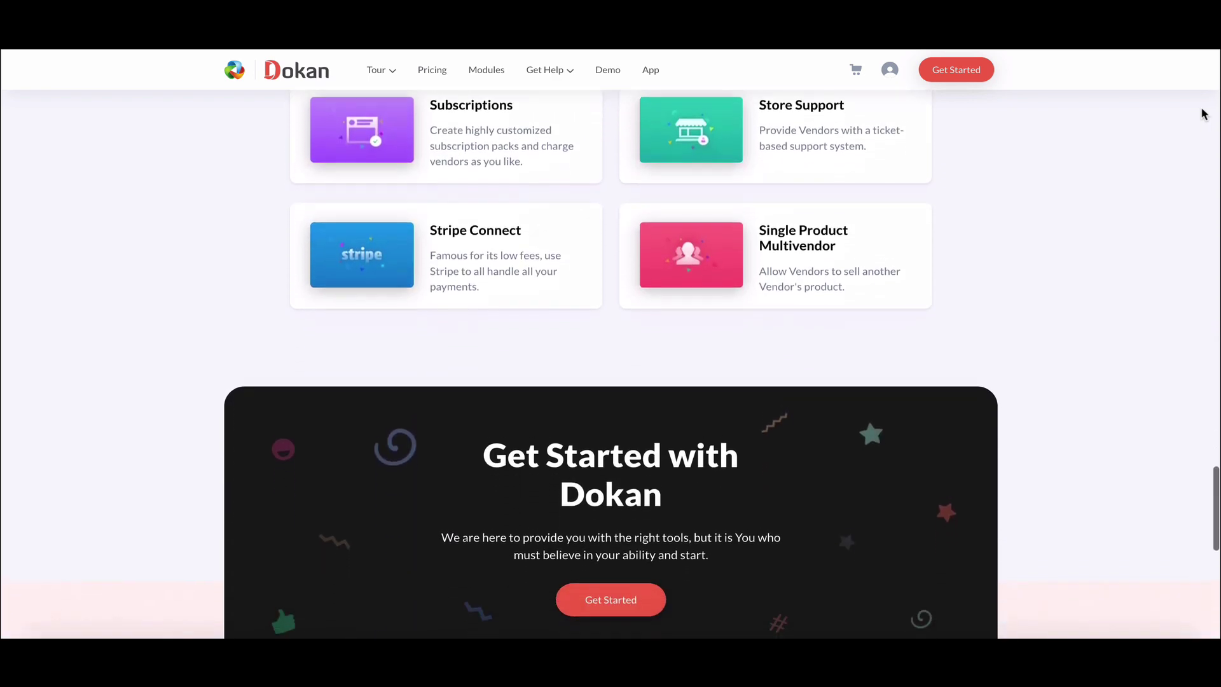
scroll(1204, 114, down, 1)
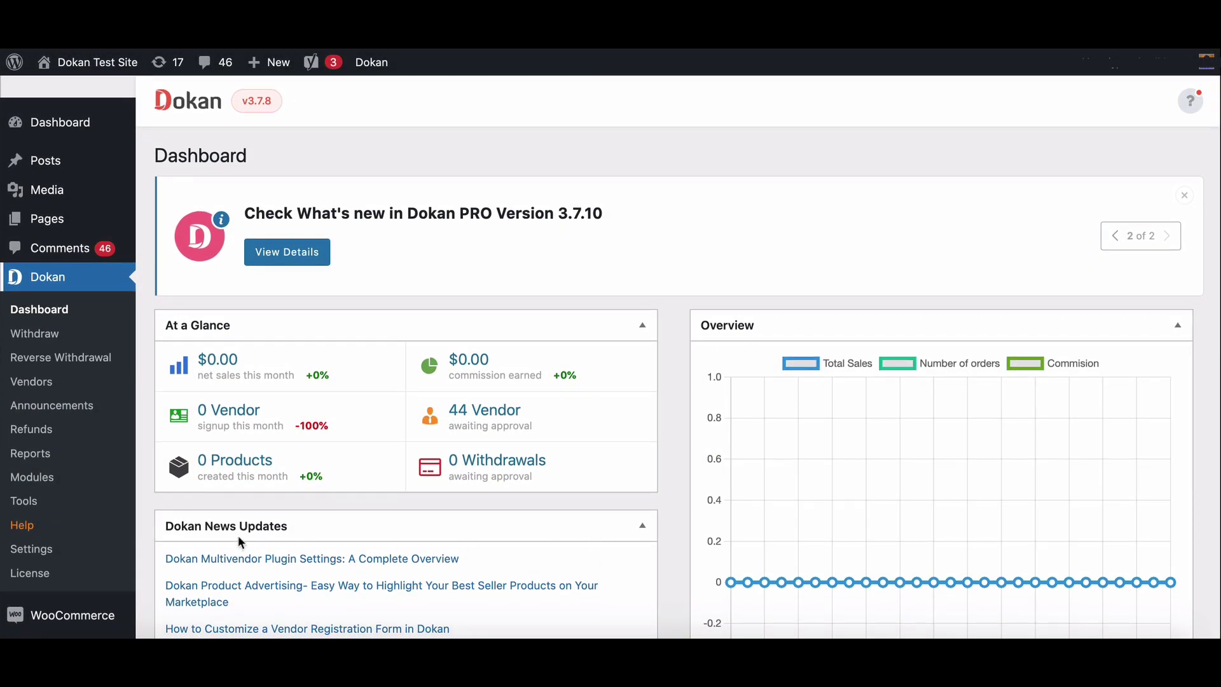
click(35, 482)
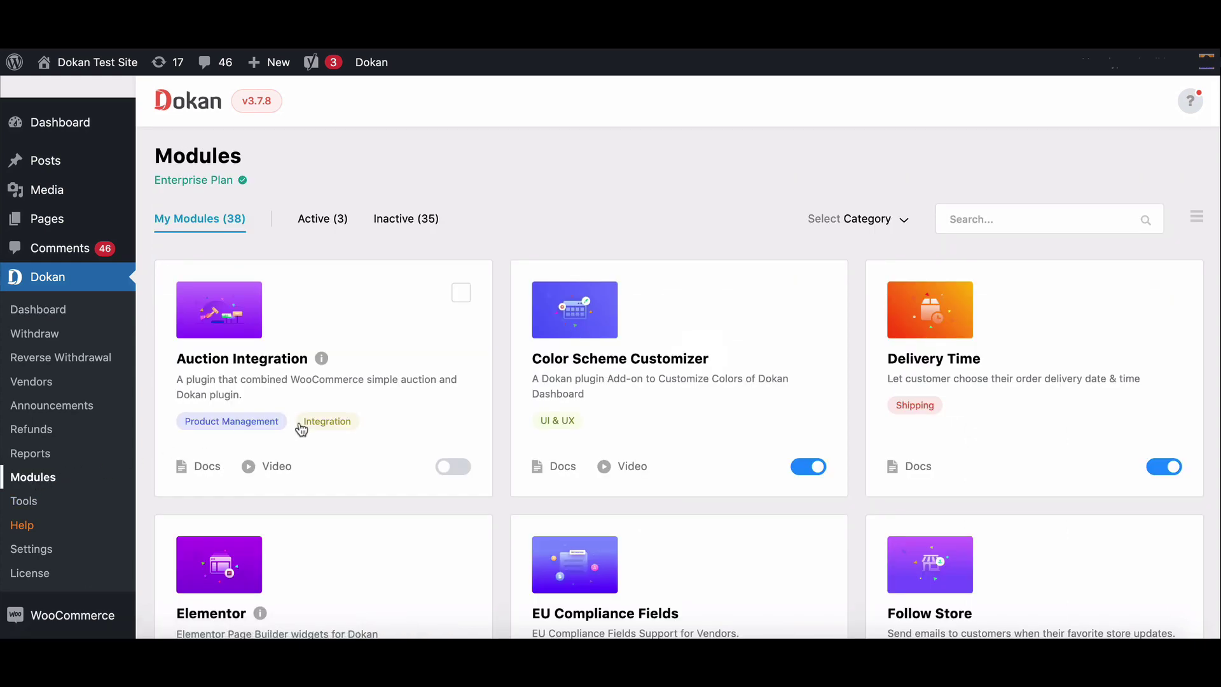
scroll(301, 428, down, 10)
scroll(300, 428, down, 2)
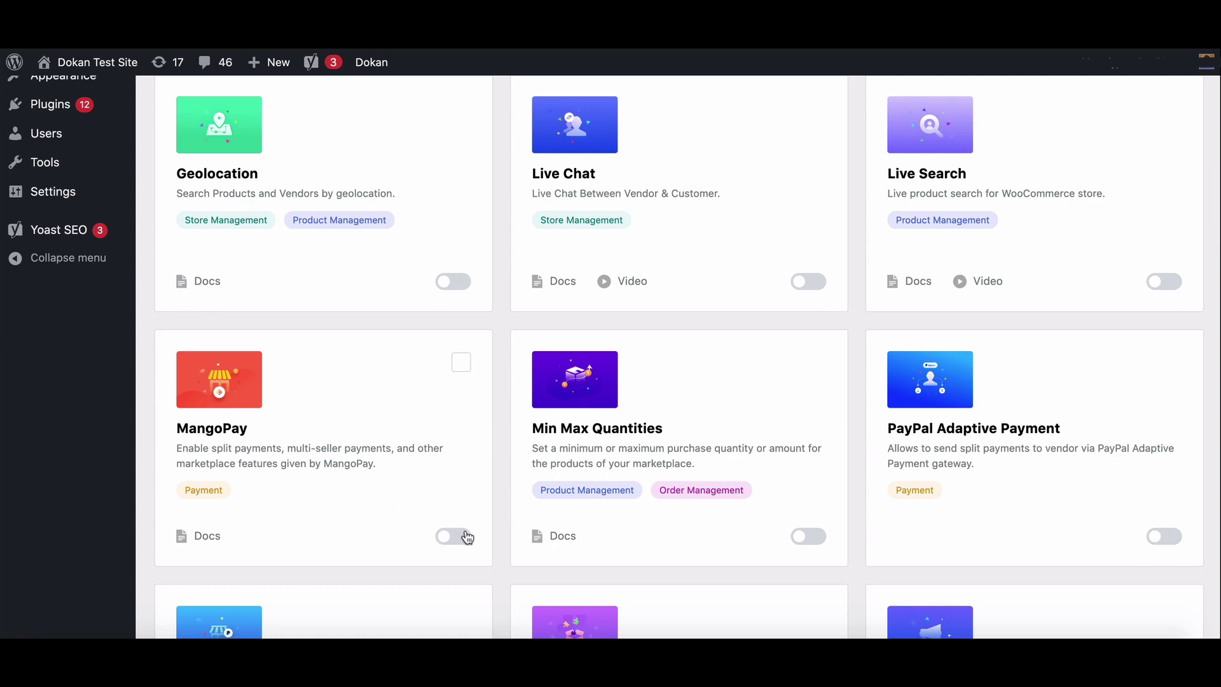
click(453, 537)
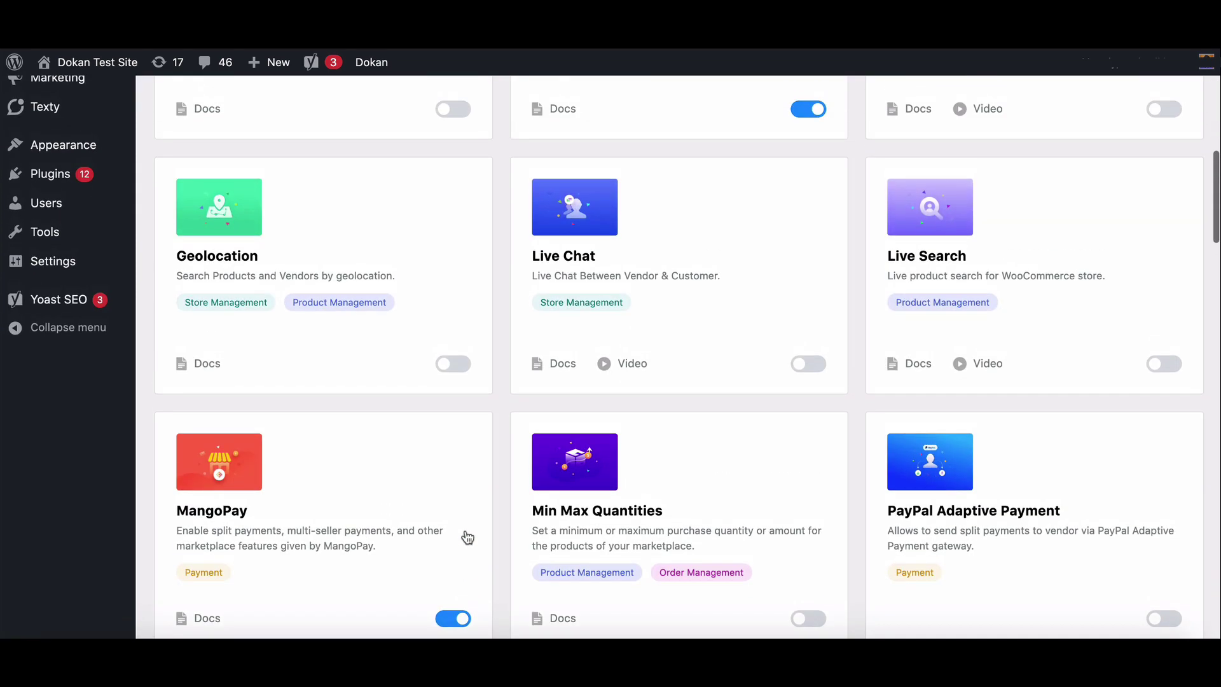
scroll(468, 537, up, 5)
- Turn on the Dokan MangoPay toggle in WooCommerce Settings > Payments
mouse_move(124, 325)
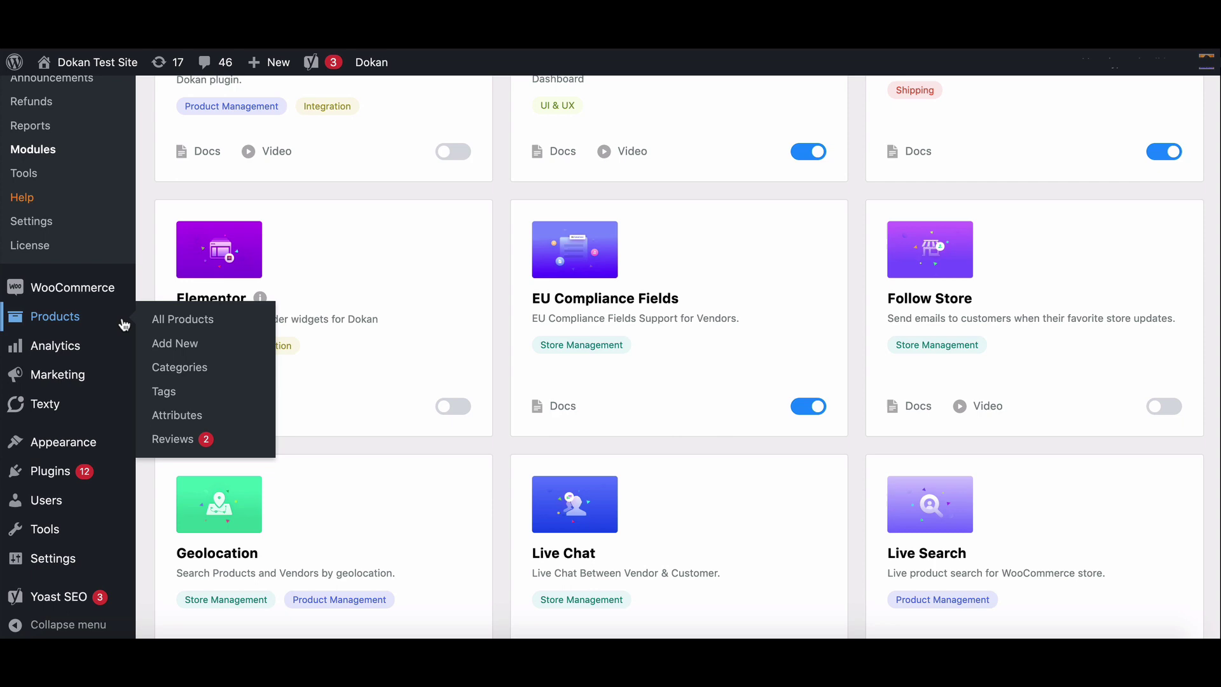
mouse_move(86, 291)
click(163, 433)
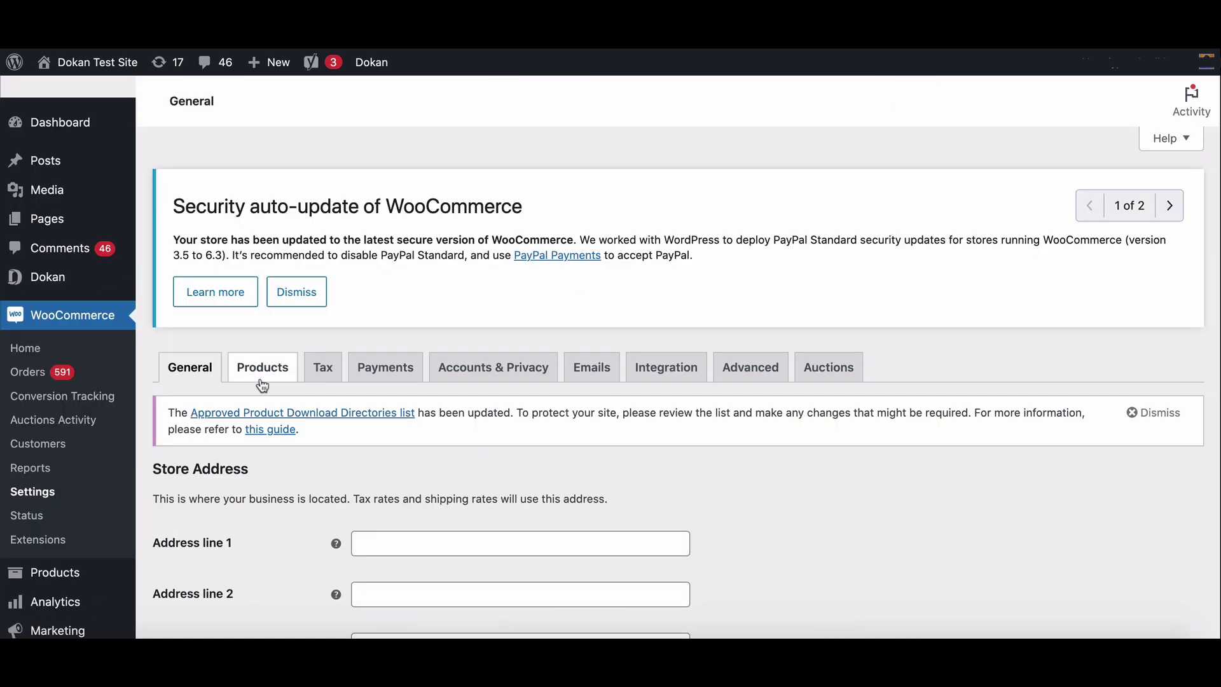
click(386, 367)
scroll(388, 367, down, 4)
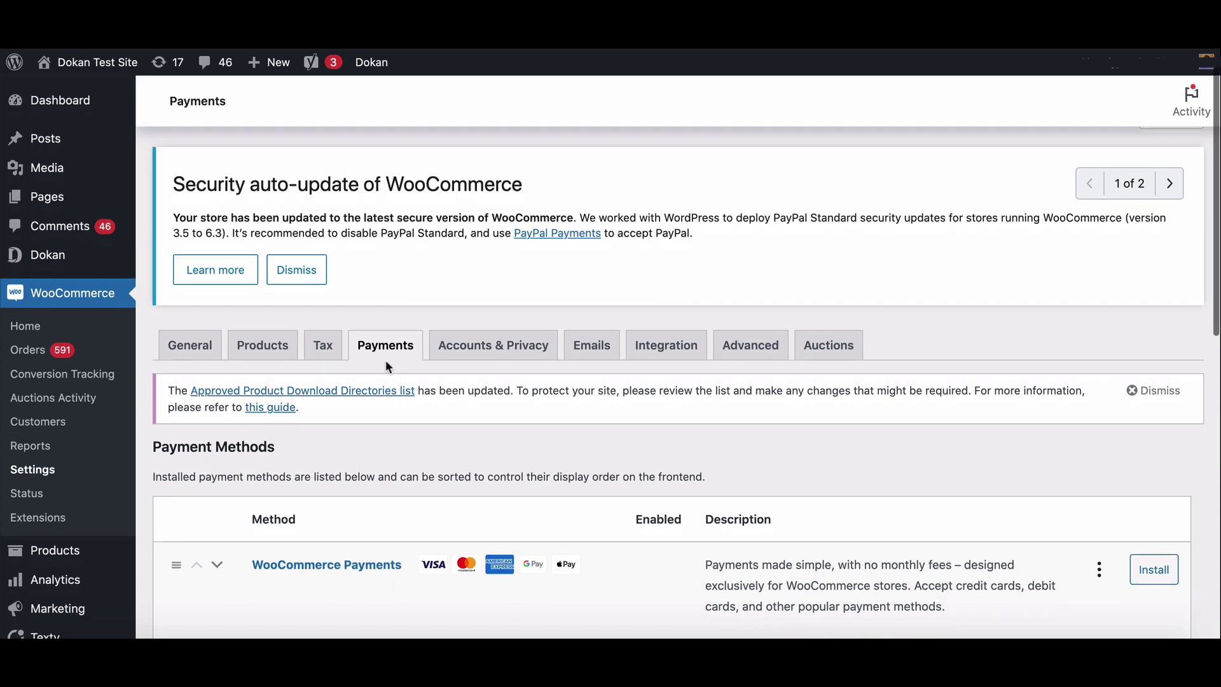
scroll(386, 366, down, 4)
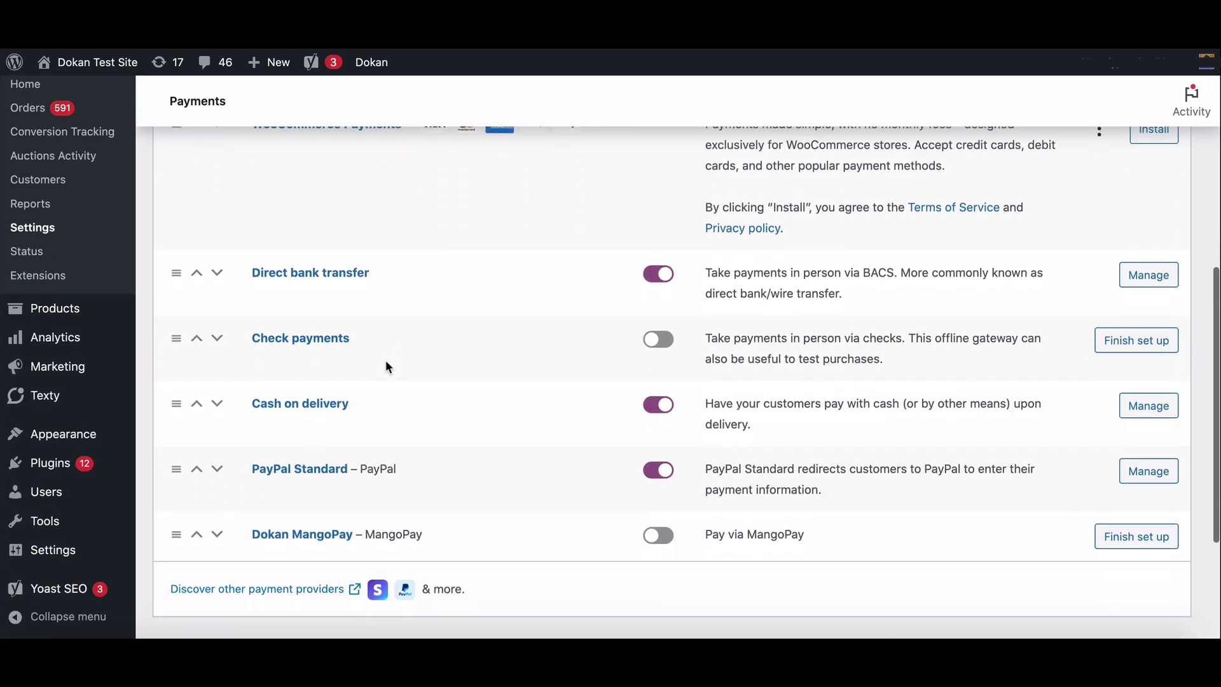
click(676, 525)
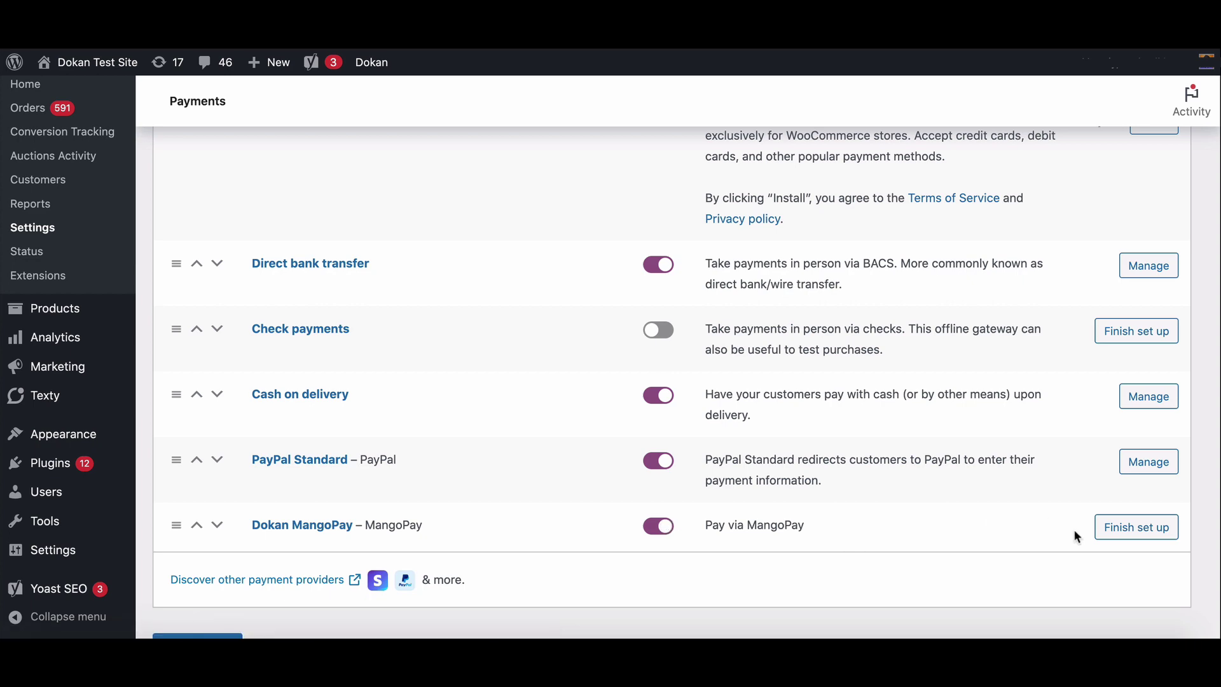
- Tick Enable MangoPay sandbox under API Credentials in the Dokan MangoPay gateway settings
click(1128, 533)
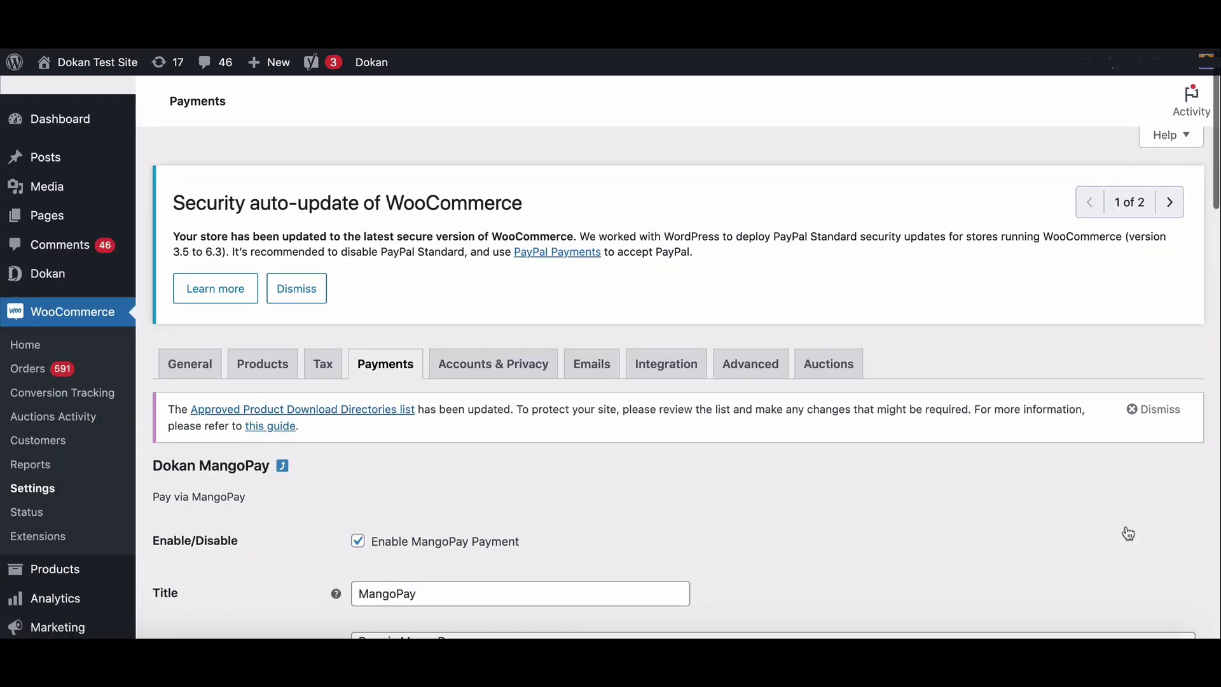
scroll(1128, 533, down, 3)
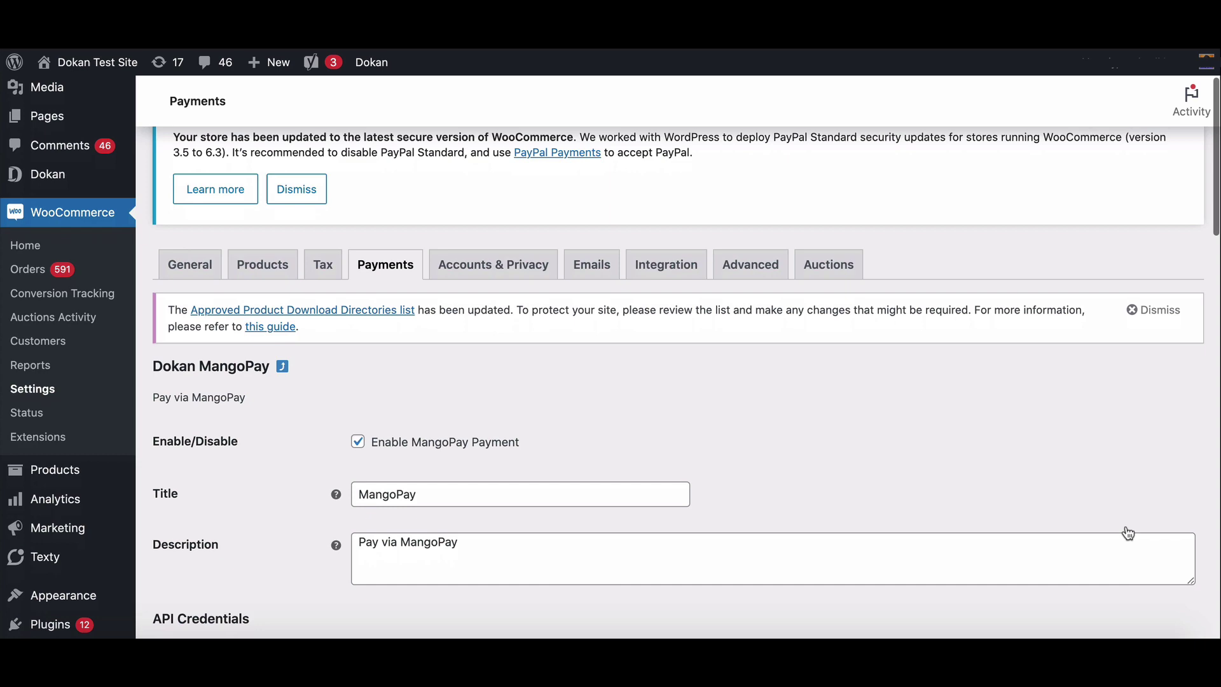
scroll(1128, 533, down, 3)
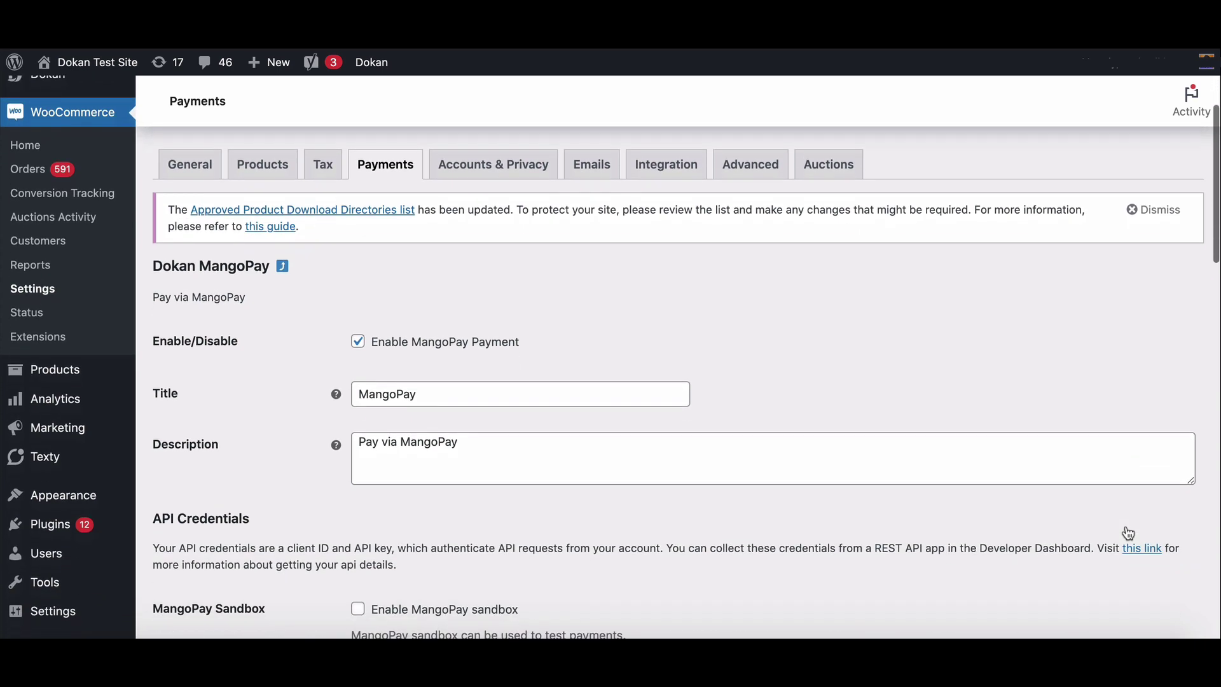
scroll(1128, 533, down, 1)
scroll(1128, 533, up, 1)
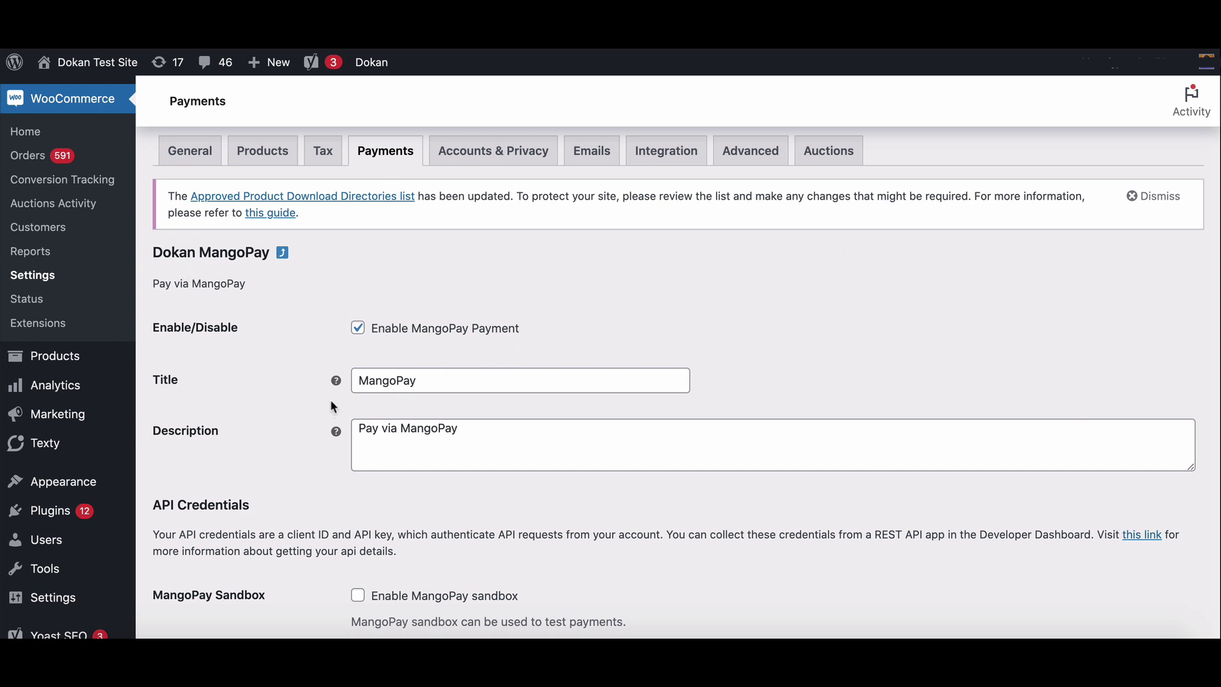
scroll(448, 435, down, 5)
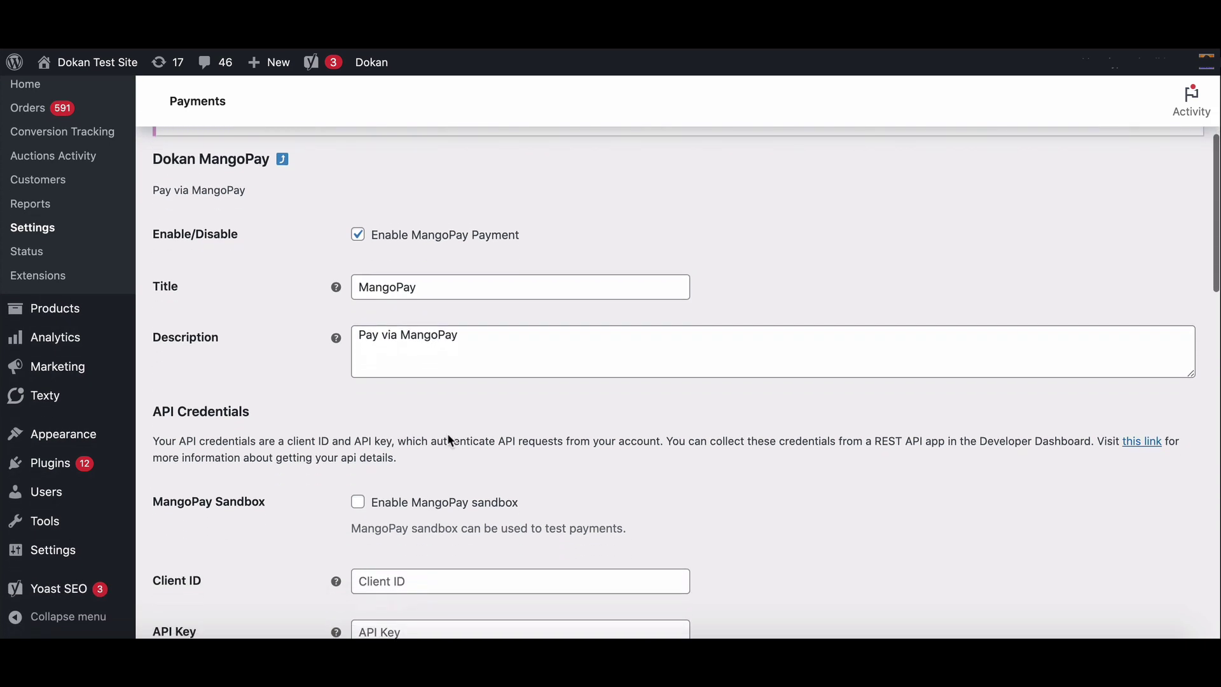
scroll(446, 433, down, 2)
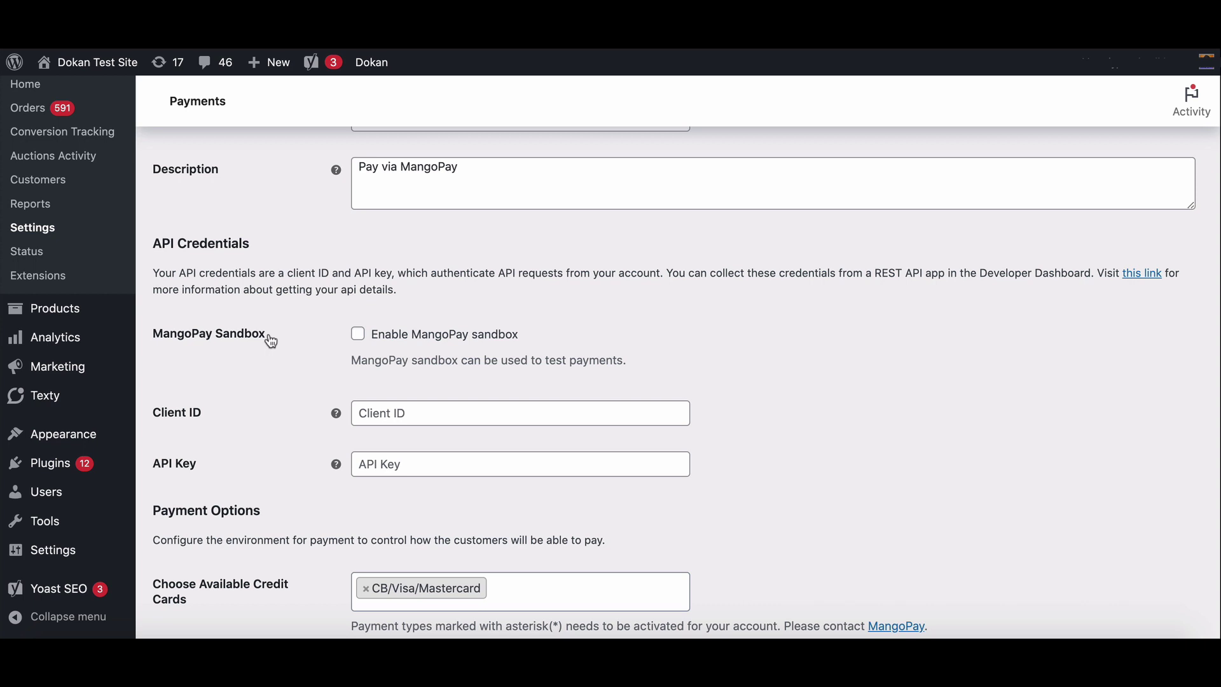
click(358, 336)
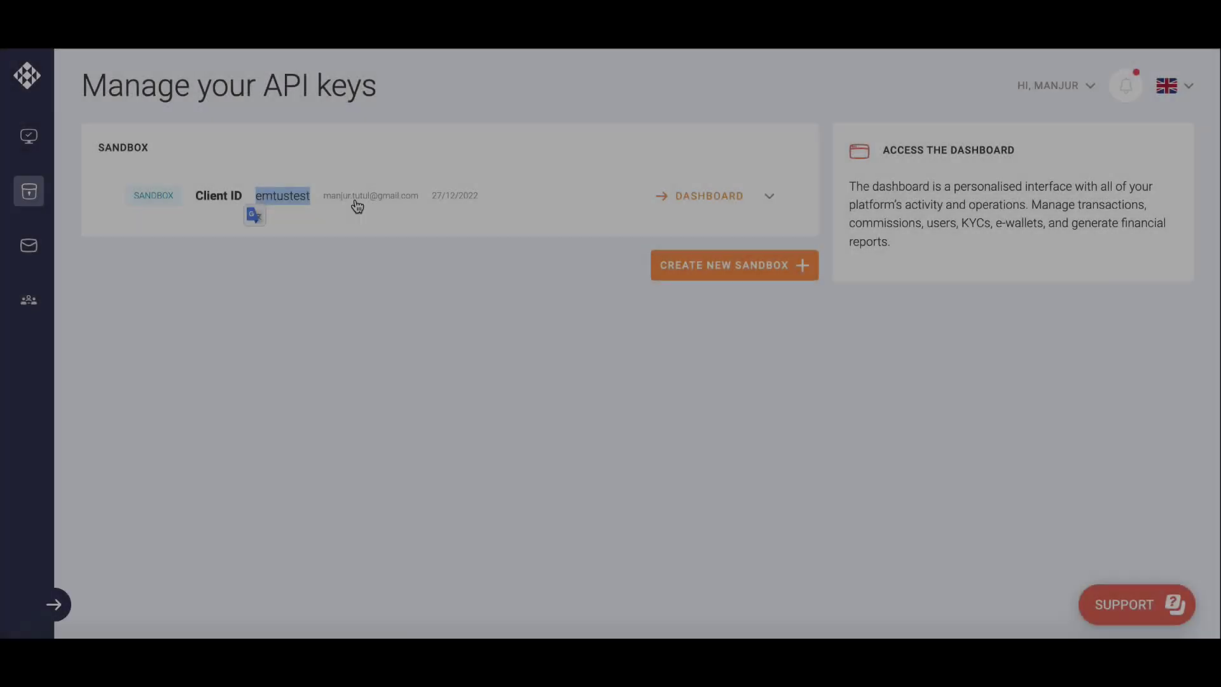
- Copy the sandbox Client ID from MANGOPAY into the Sandbox Client ID field
click(770, 196)
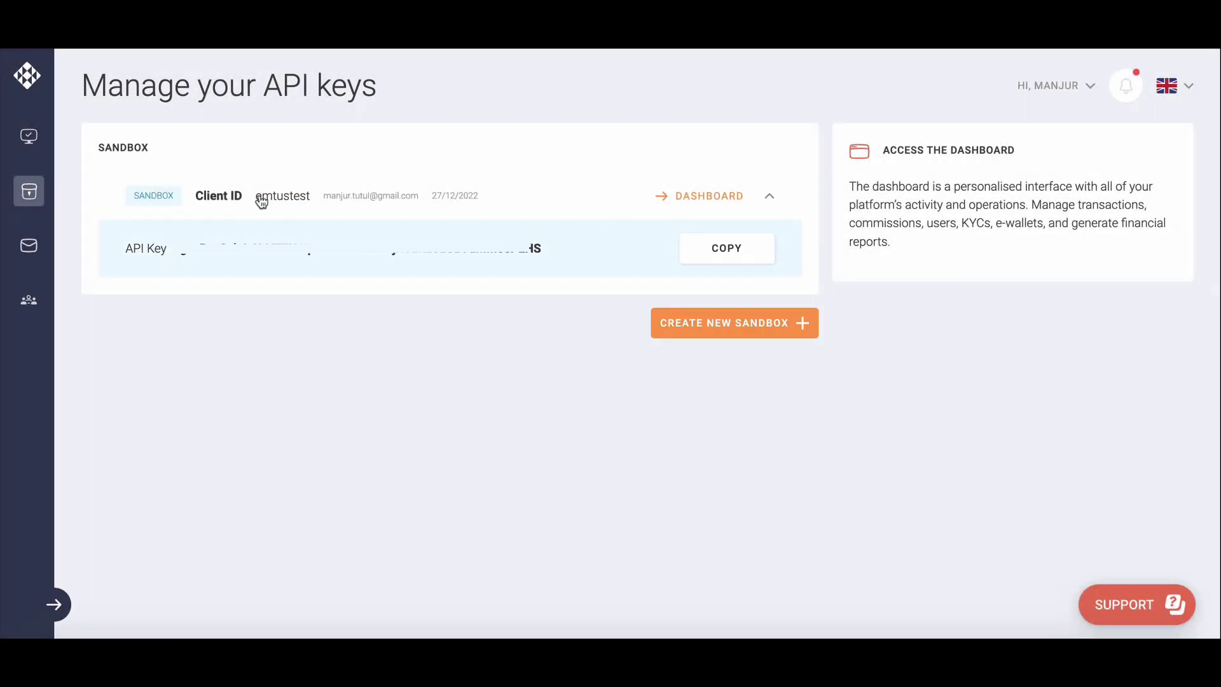
drag(257, 201, 311, 202)
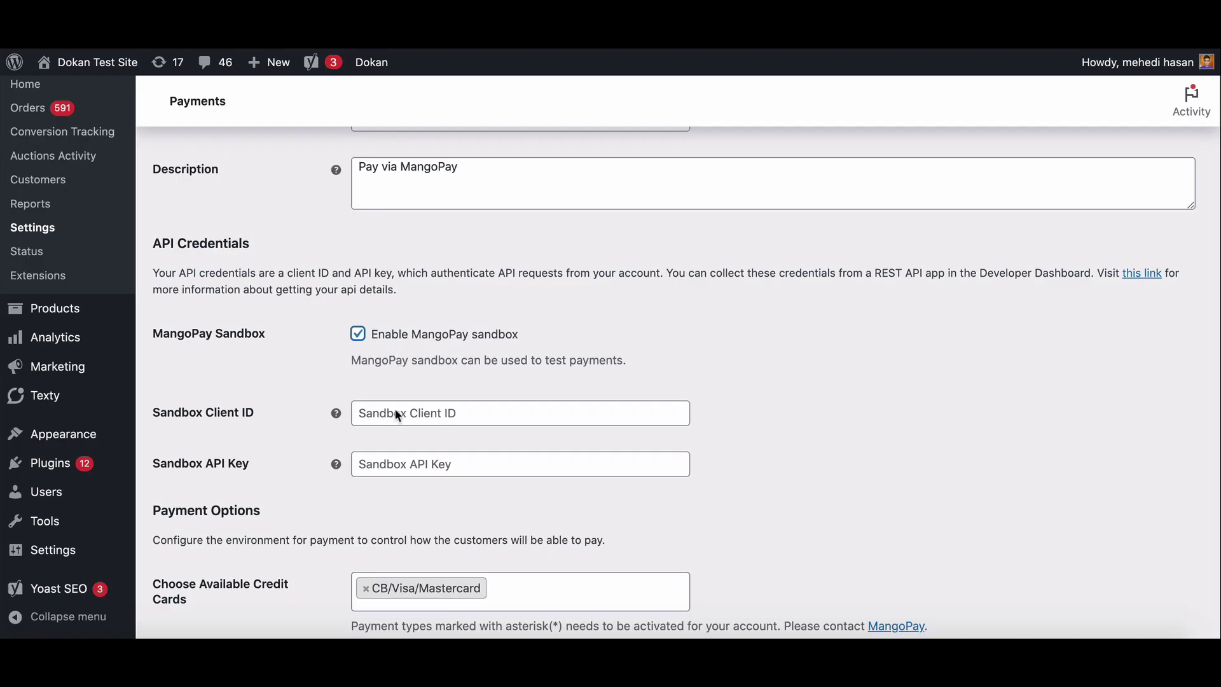
click(398, 415)
key(ctrl+v)
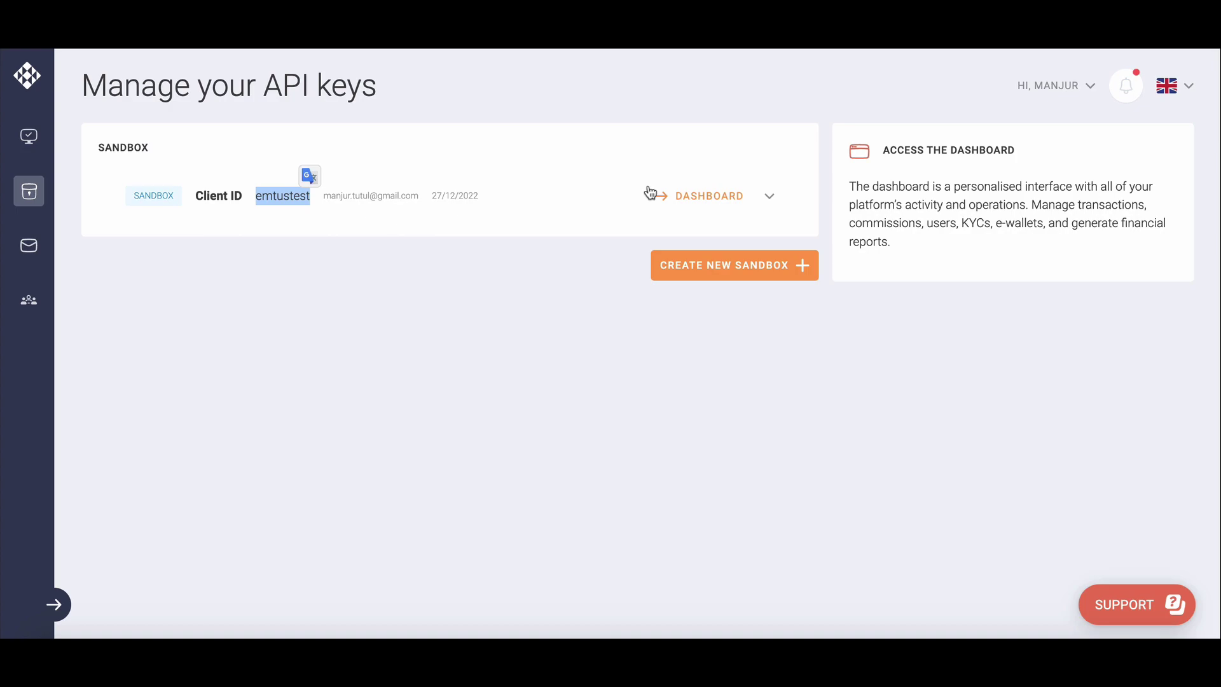
- Copy the sandbox API key from MANGOPAY into the Sandbox API Key field
click(413, 193)
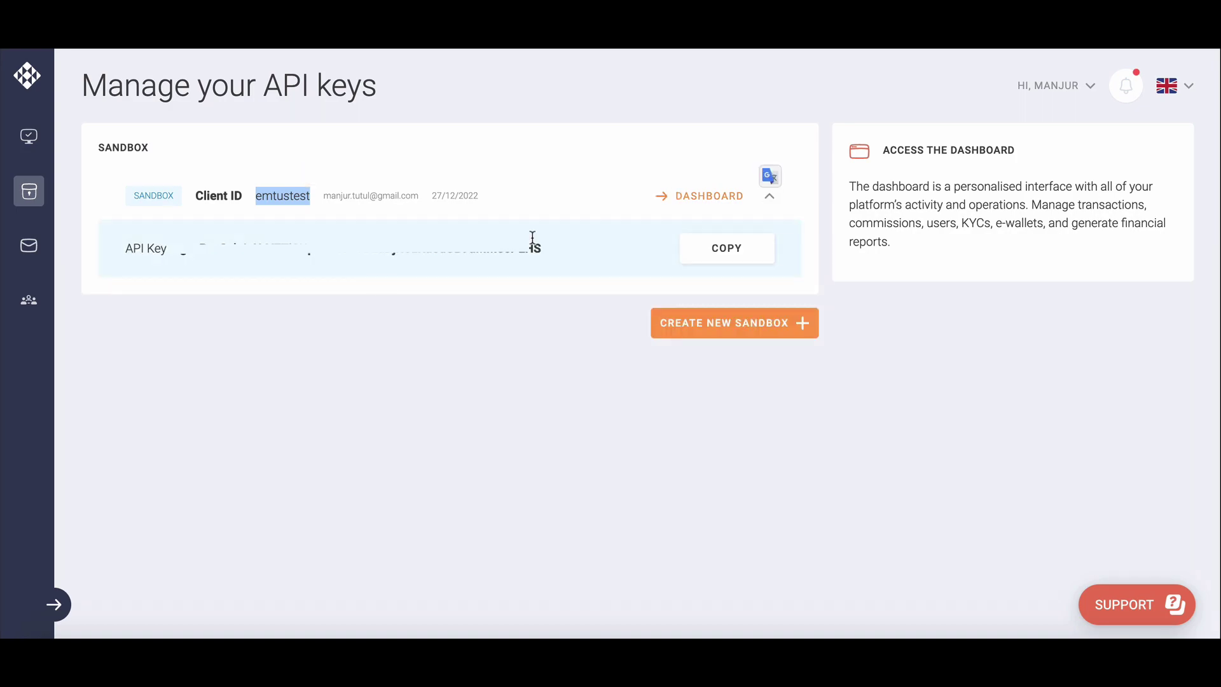
click(714, 248)
click(376, 466)
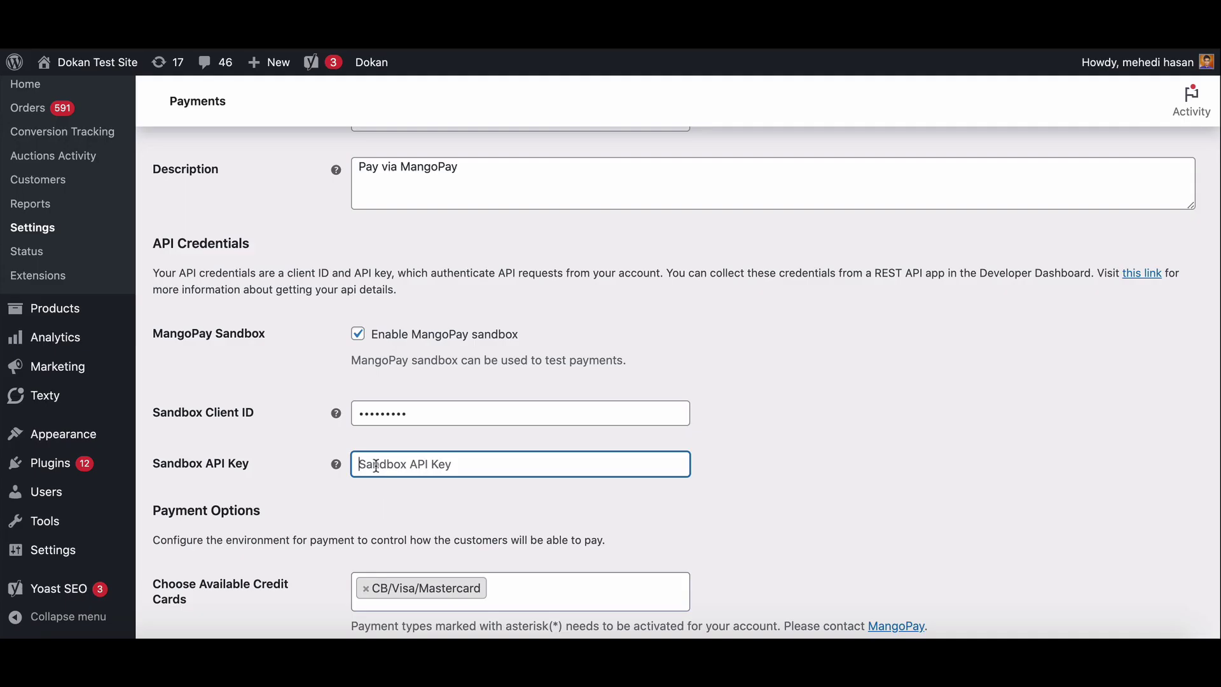
key(ctrl+v)
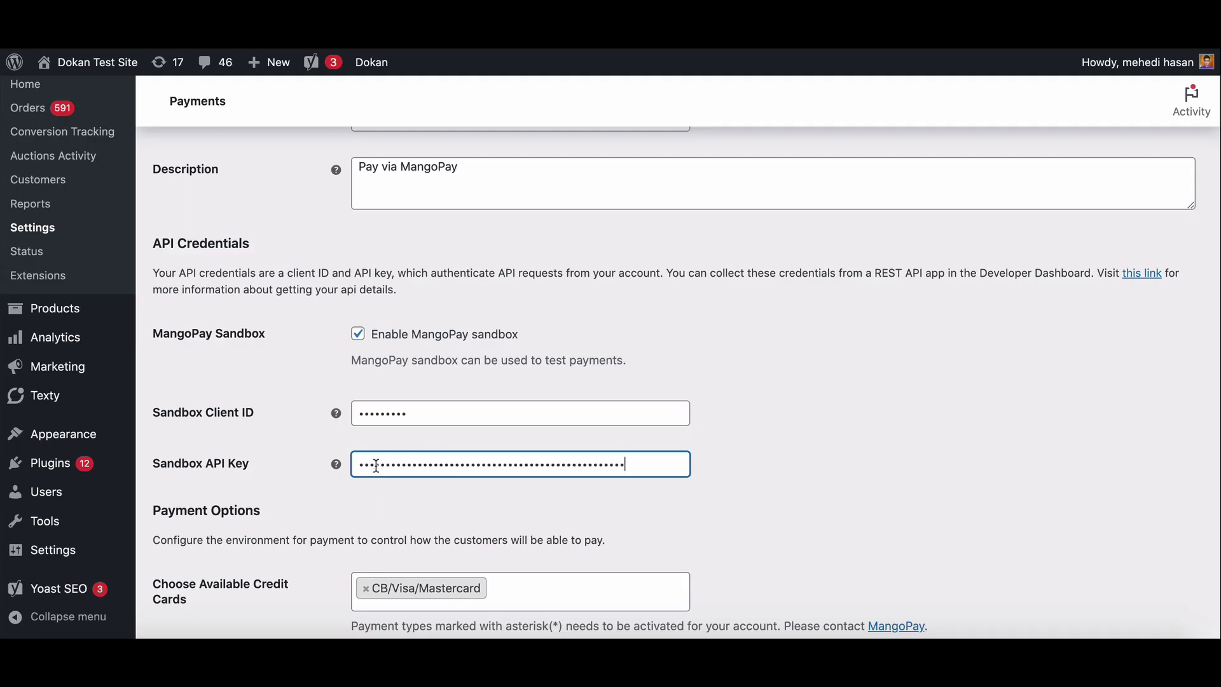
- Add Sofort and Giropay as available direct payment services
scroll(376, 466, down, 2)
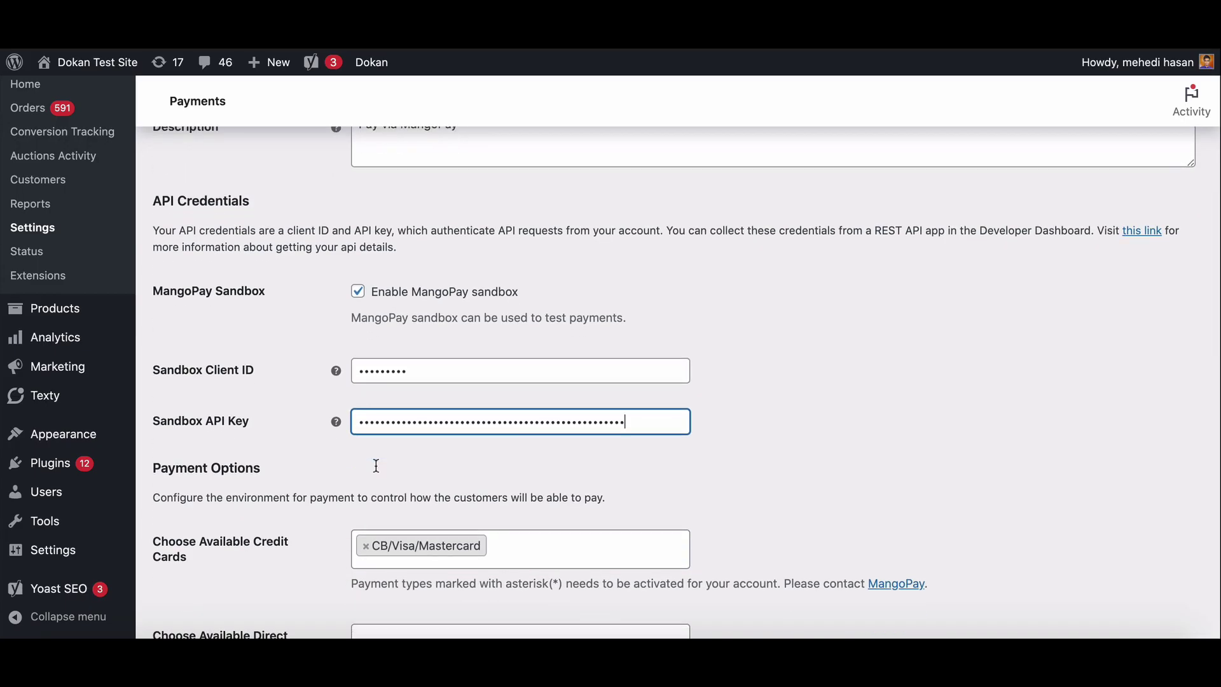
scroll(377, 466, down, 3)
scroll(377, 466, down, 1)
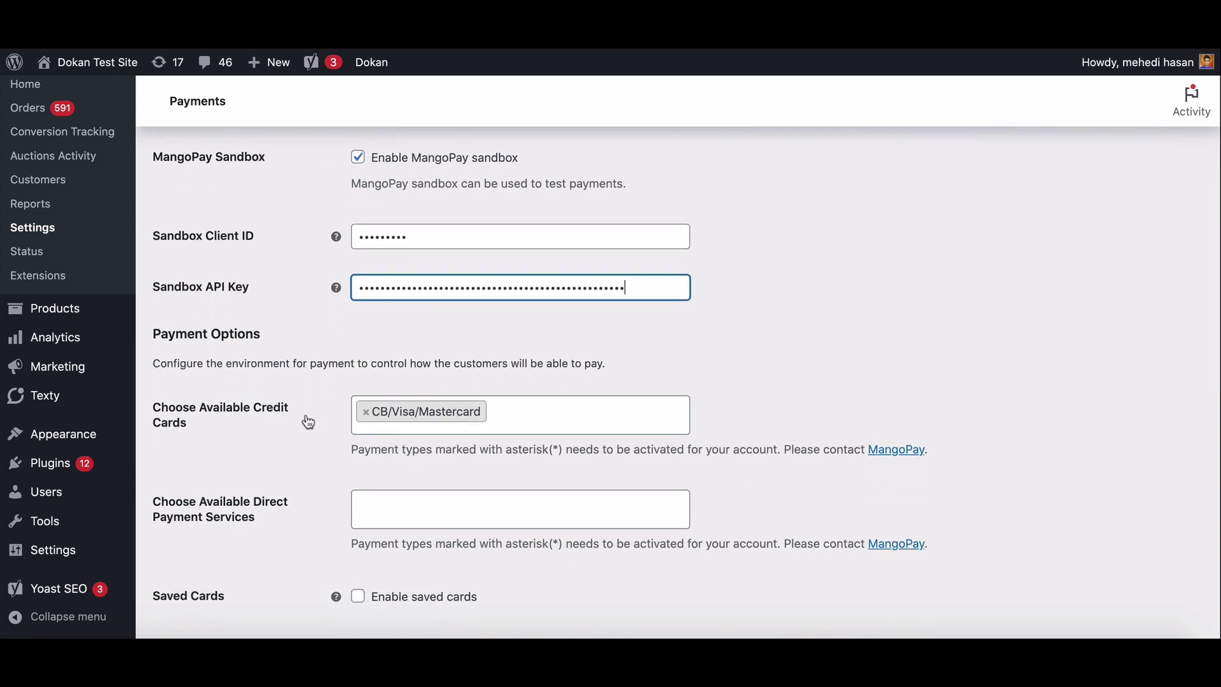
scroll(456, 417, down, 2)
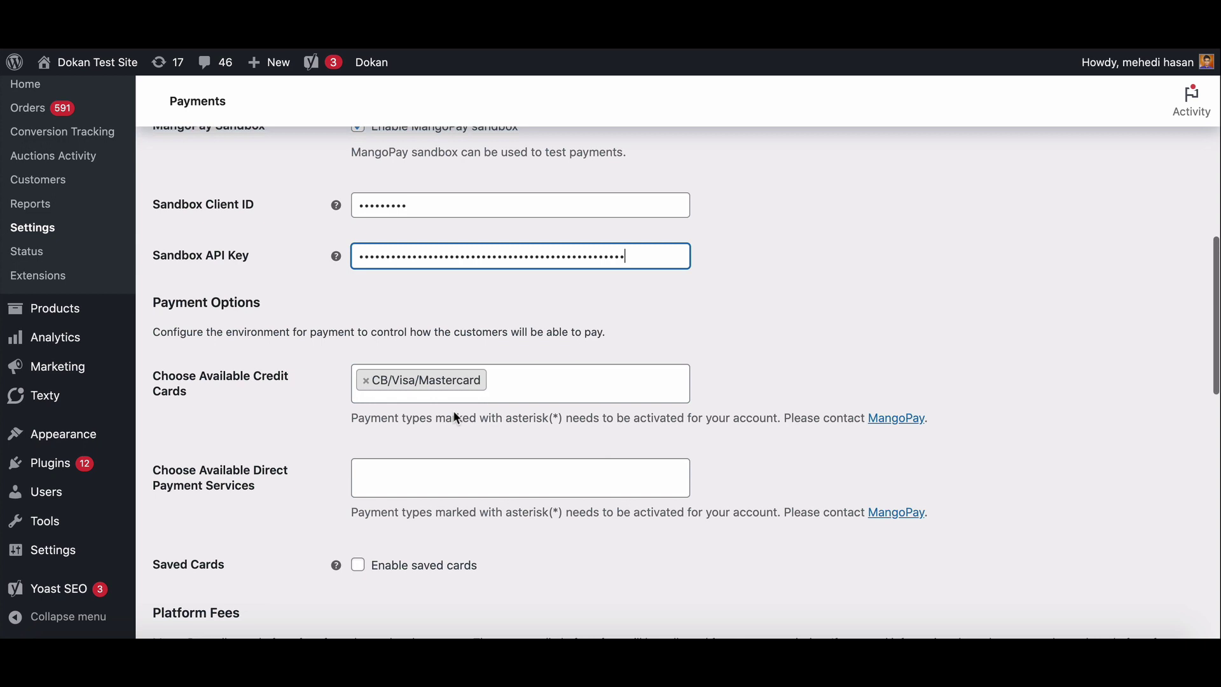
click(401, 439)
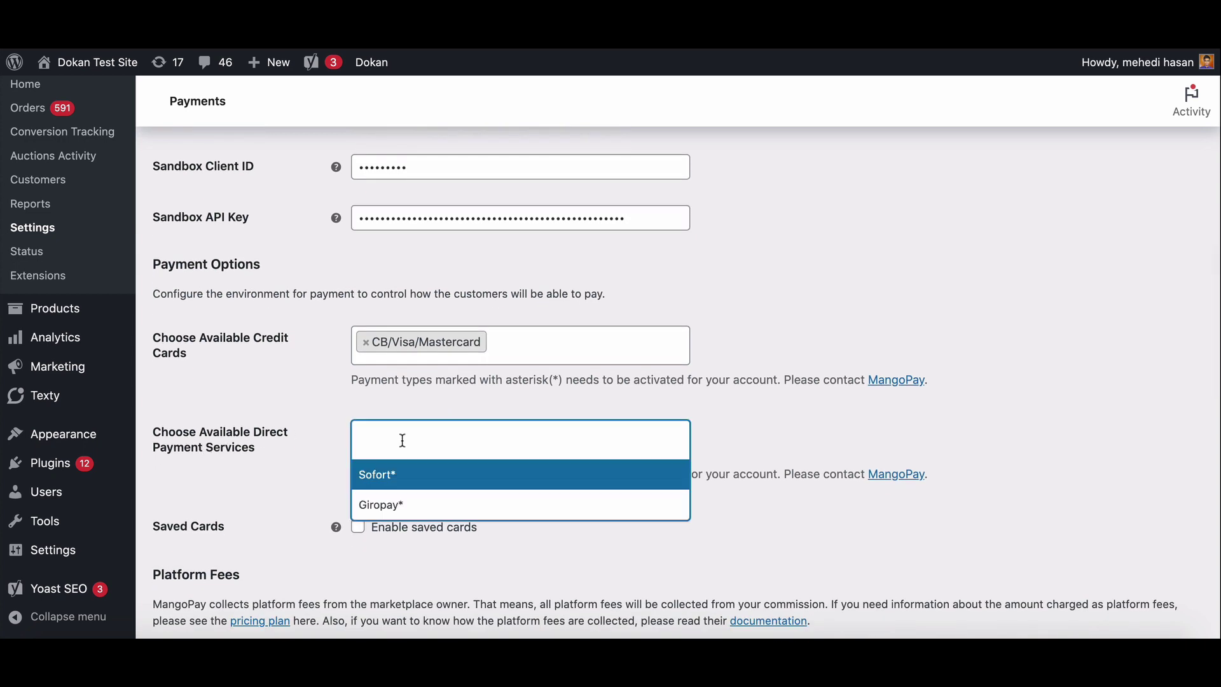
click(391, 473)
click(454, 442)
click(415, 505)
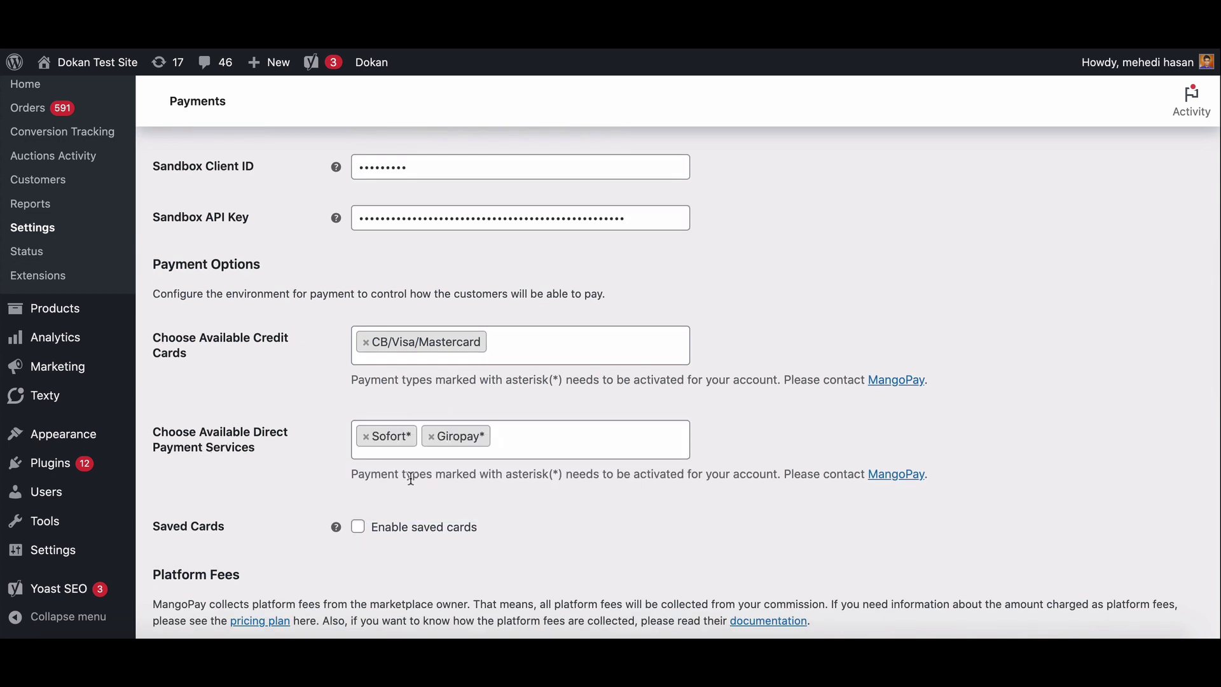
- Keep Transfer Funds set to 'On payment completed'
scroll(413, 485, down, 4)
scroll(414, 484, down, 2)
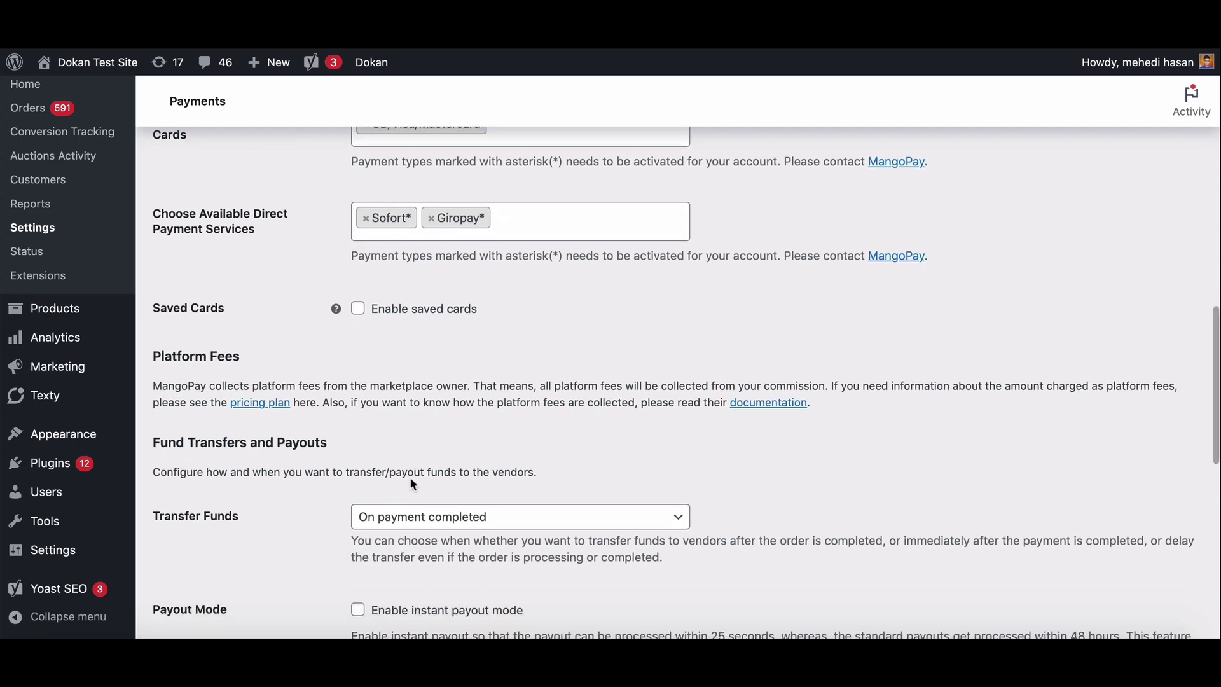
scroll(413, 485, down, 2)
scroll(414, 485, down, 2)
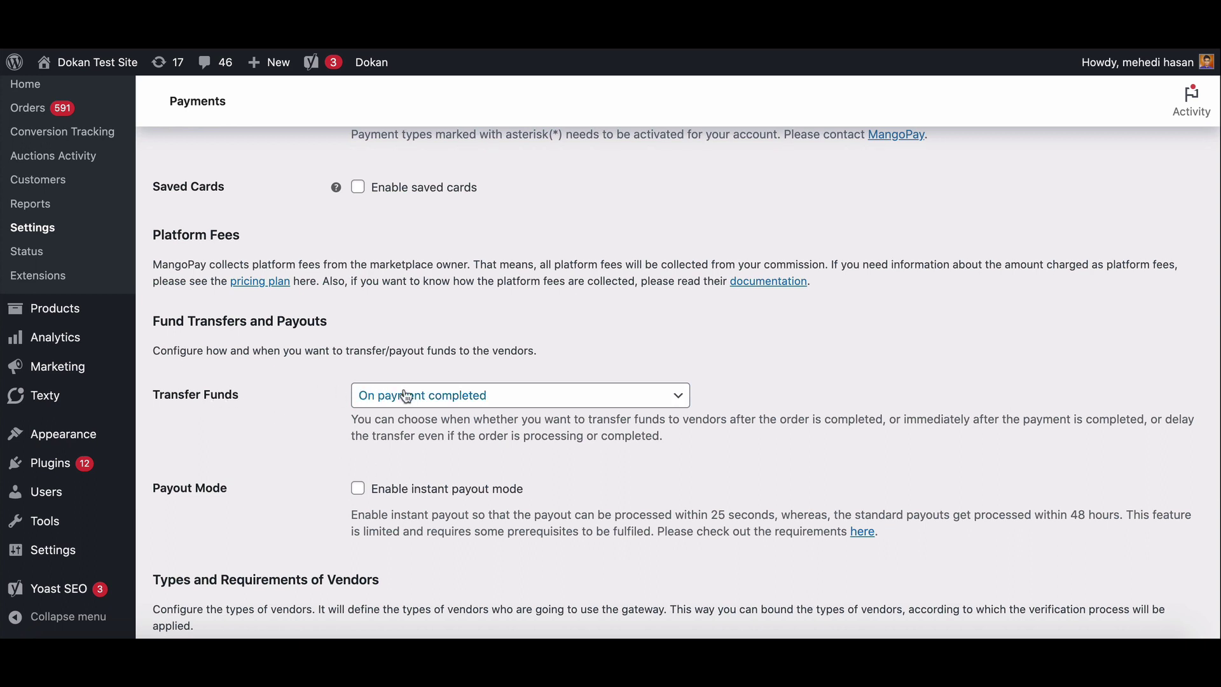
click(417, 397)
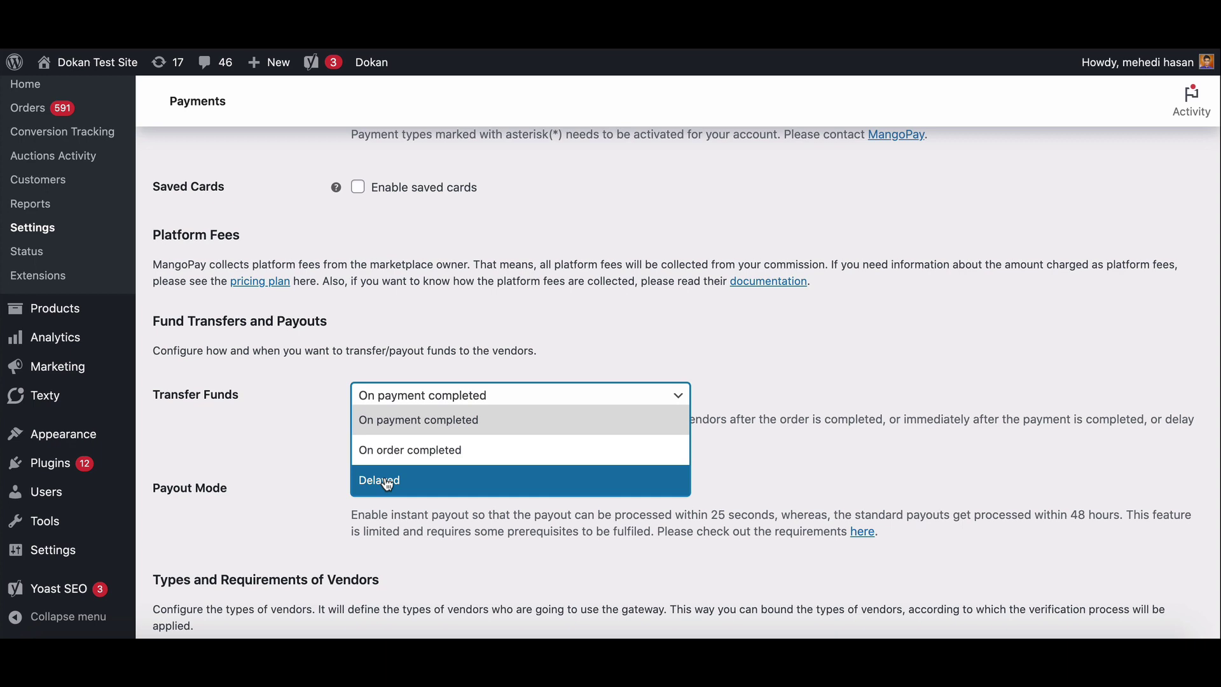
click(389, 421)
- Set Type of Vendors to Either and Business Requirement to Any
scroll(331, 455, down, 3)
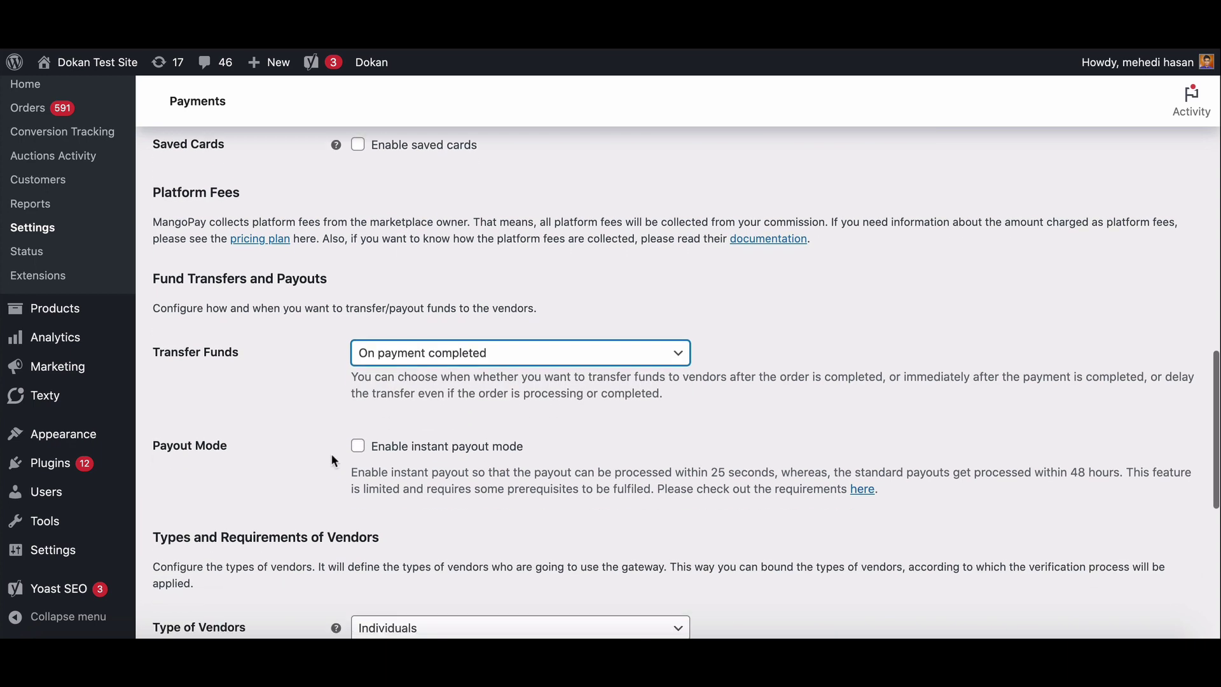
scroll(368, 408, down, 3)
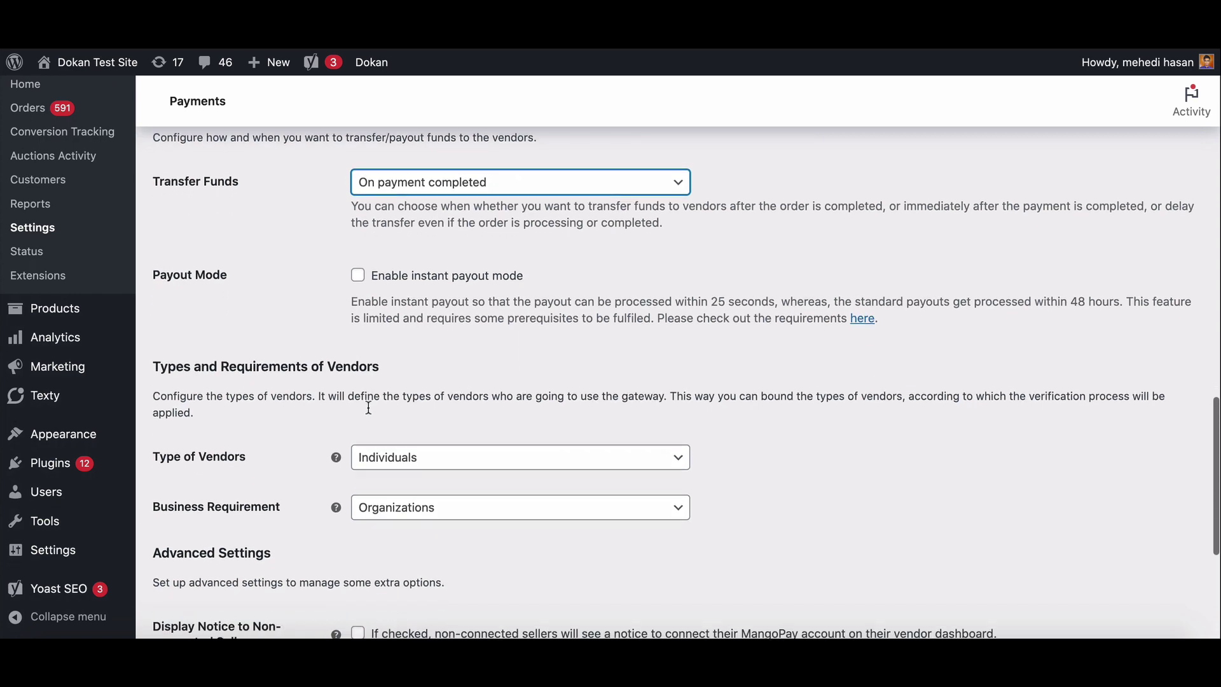
scroll(368, 407, down, 1)
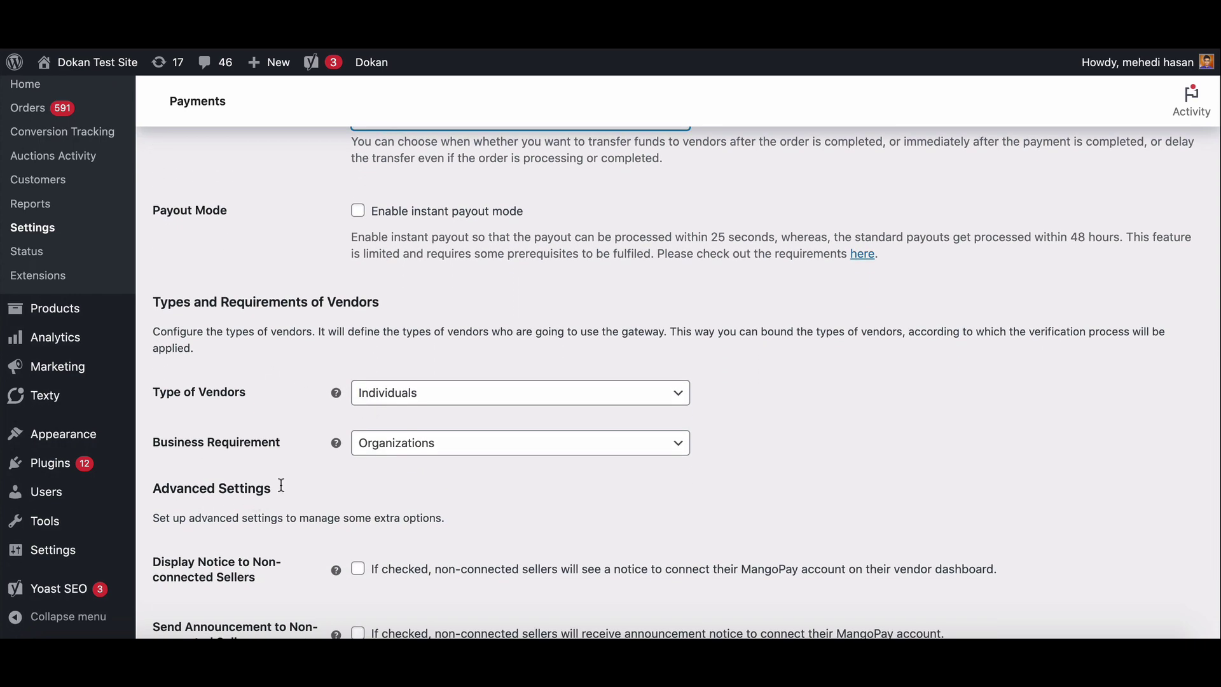
click(558, 396)
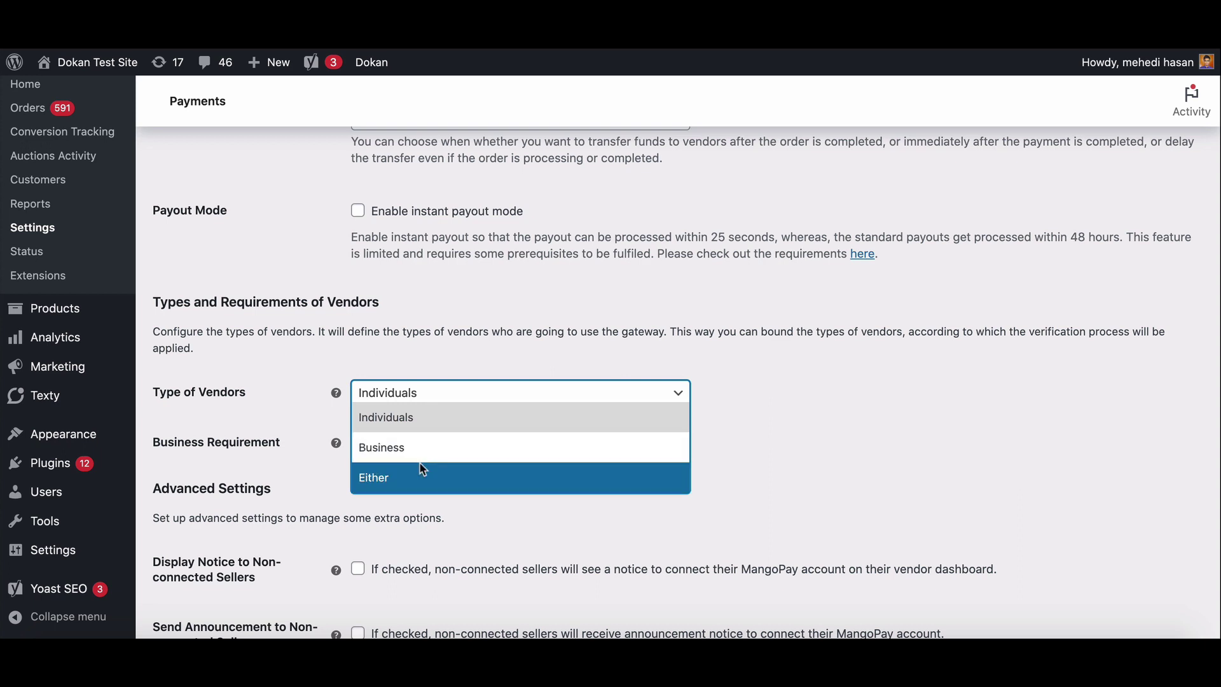
click(422, 473)
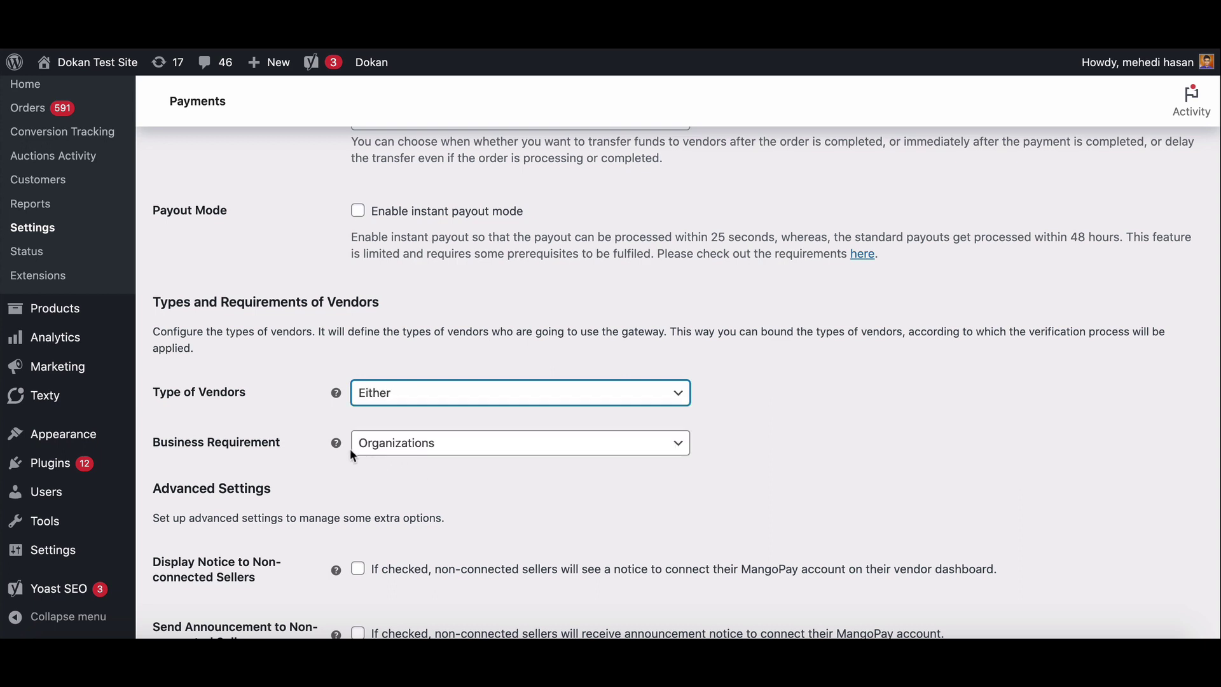
click(436, 443)
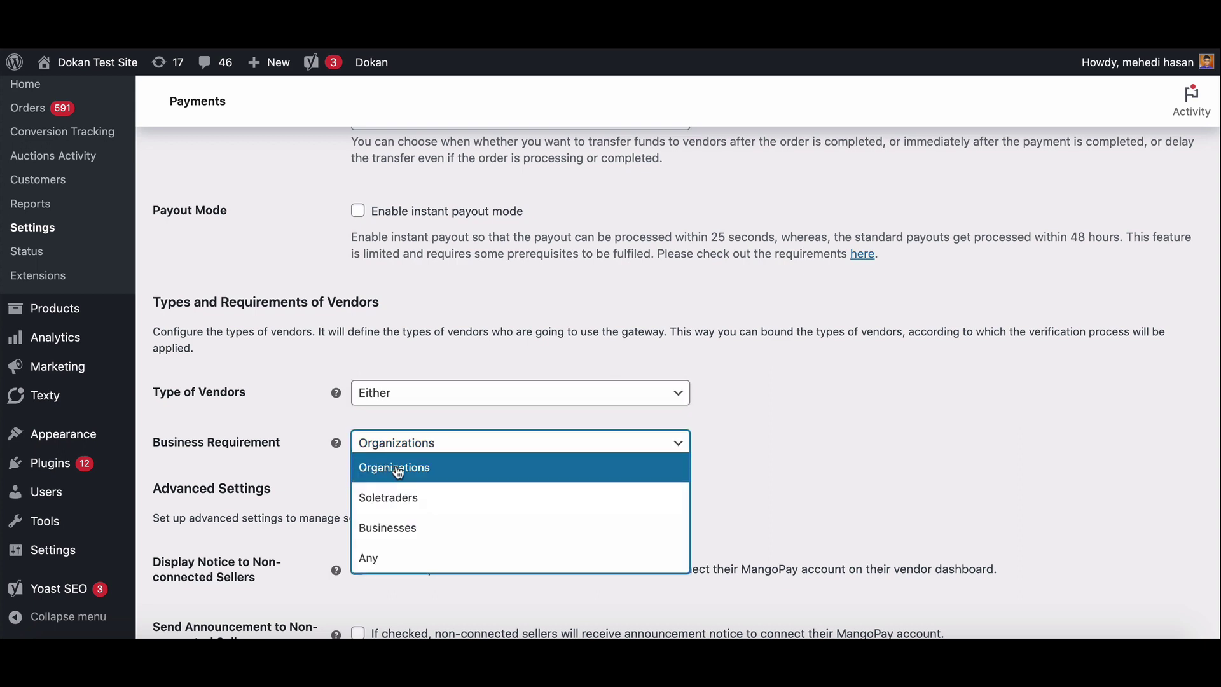
click(391, 560)
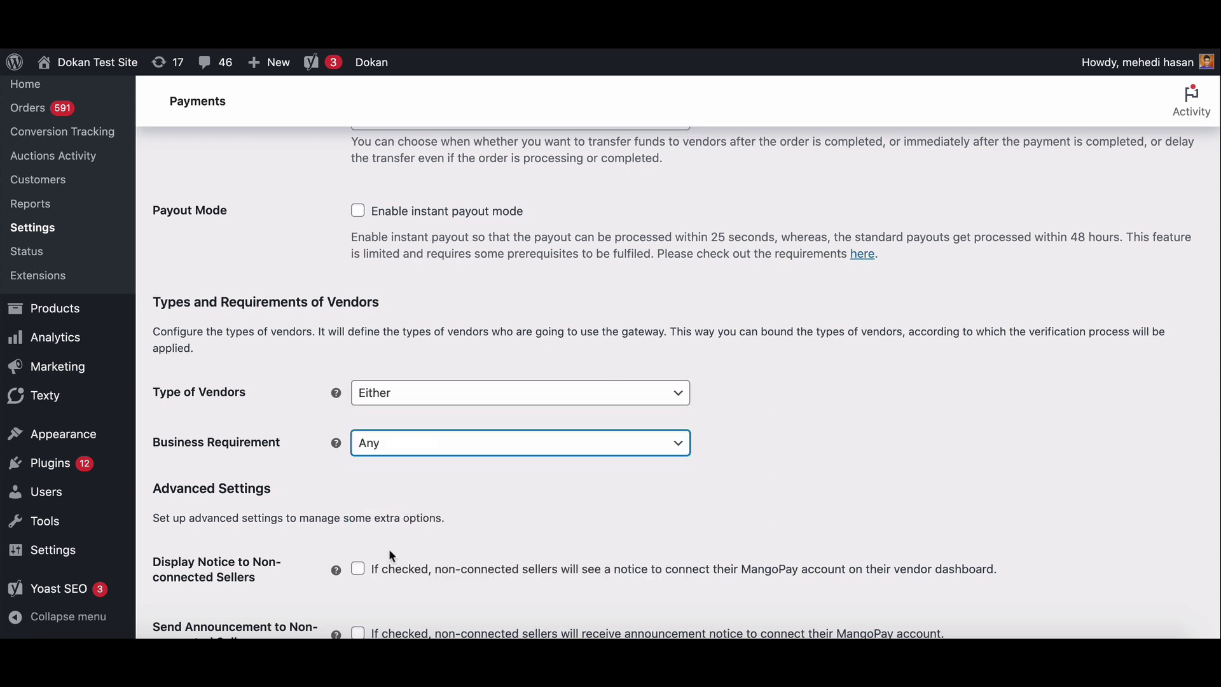
- Enable announcements to non-connected sellers and save the MangoPay gateway settings
scroll(361, 486, down, 2)
scroll(361, 487, down, 2)
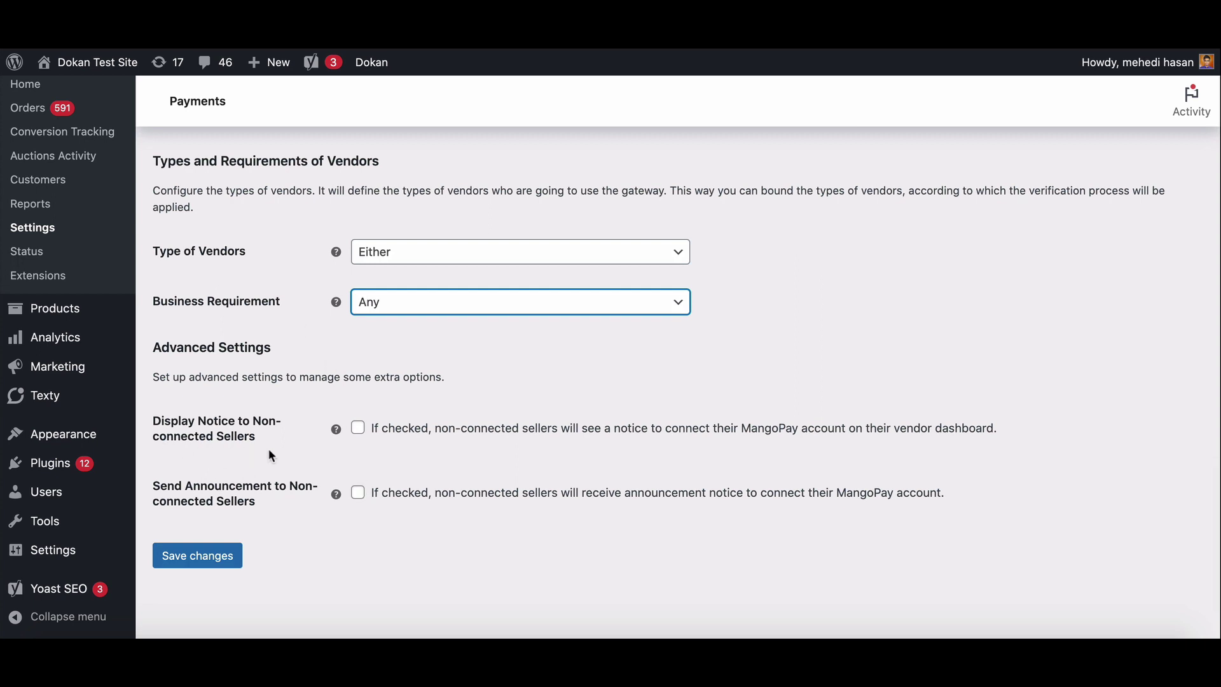
click(358, 494)
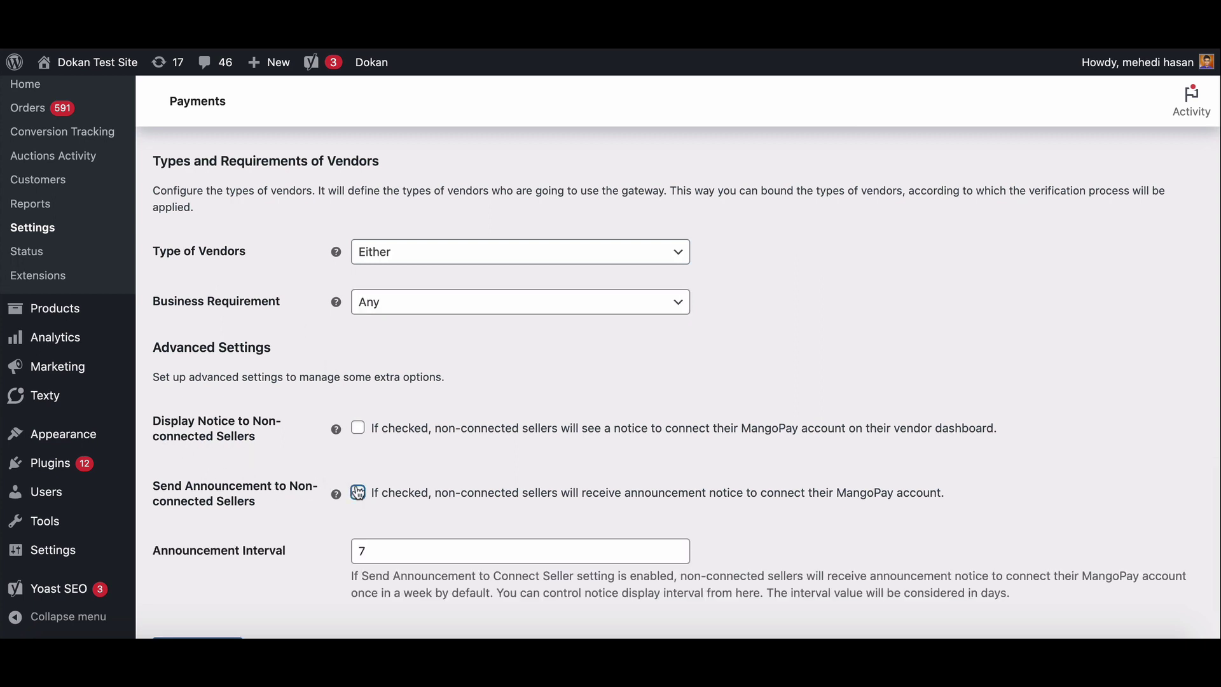
scroll(358, 493, down, 2)
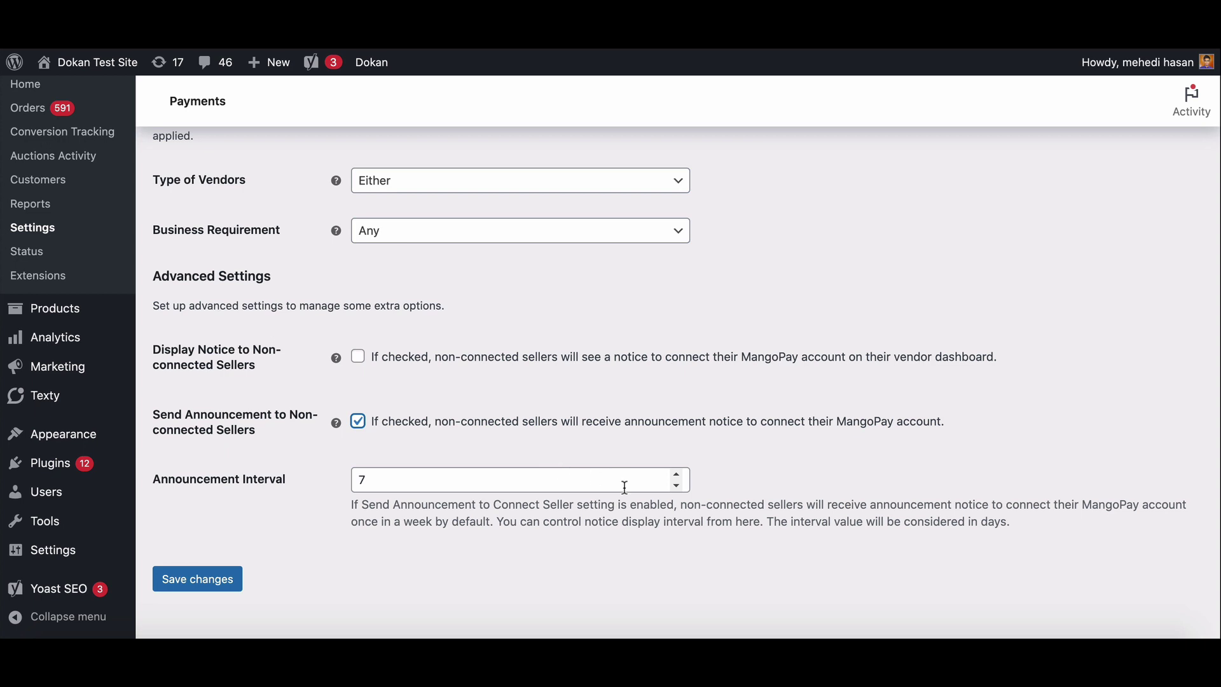
scroll(556, 525, down, 2)
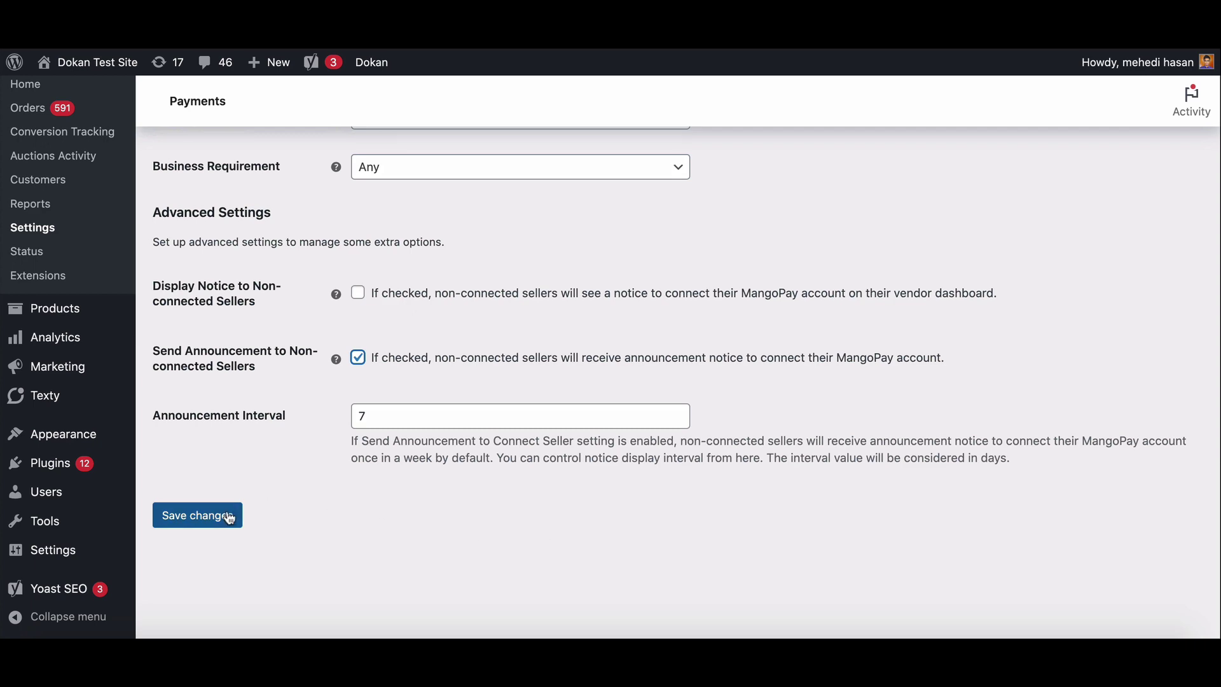
click(230, 518)
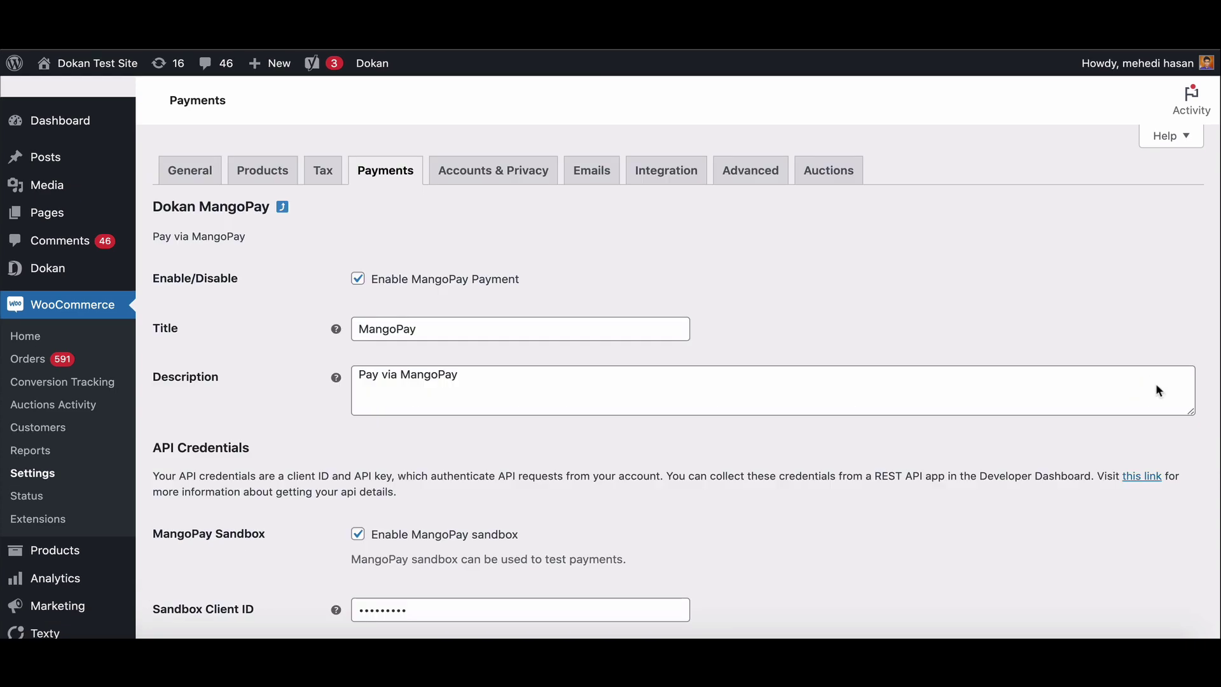
- Switch on Dokan MangoPay under Dokan Settings > Withdraw Options and save the changes
mouse_move(54, 268)
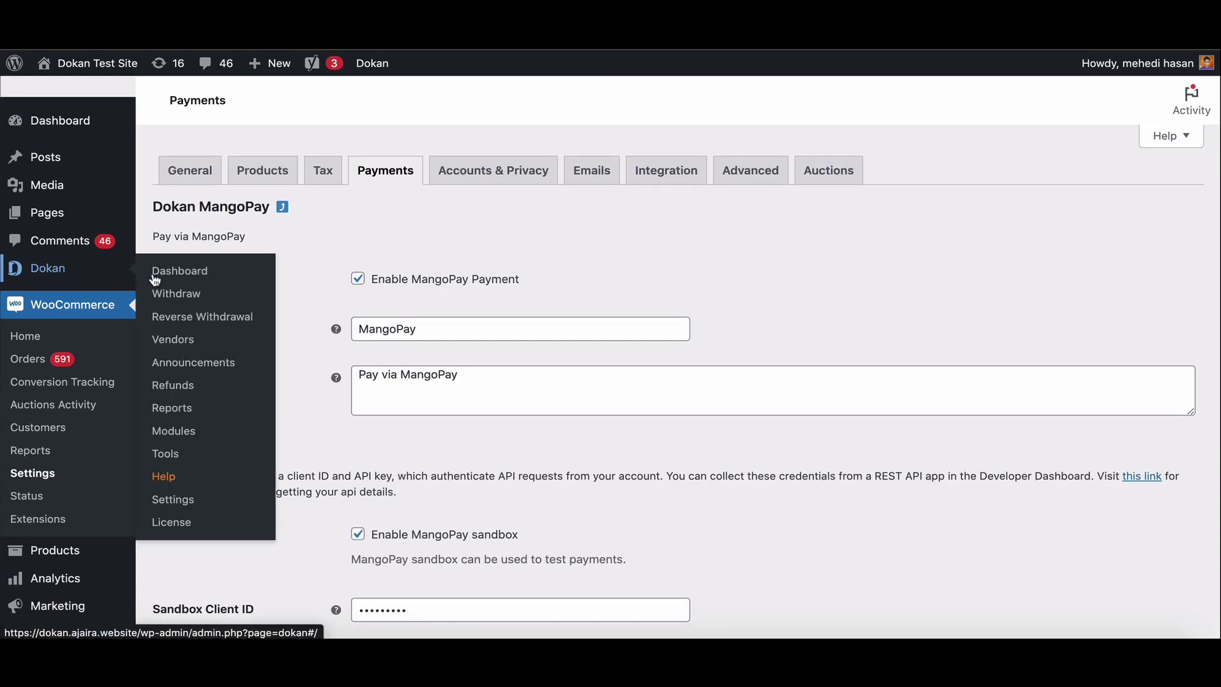
click(177, 502)
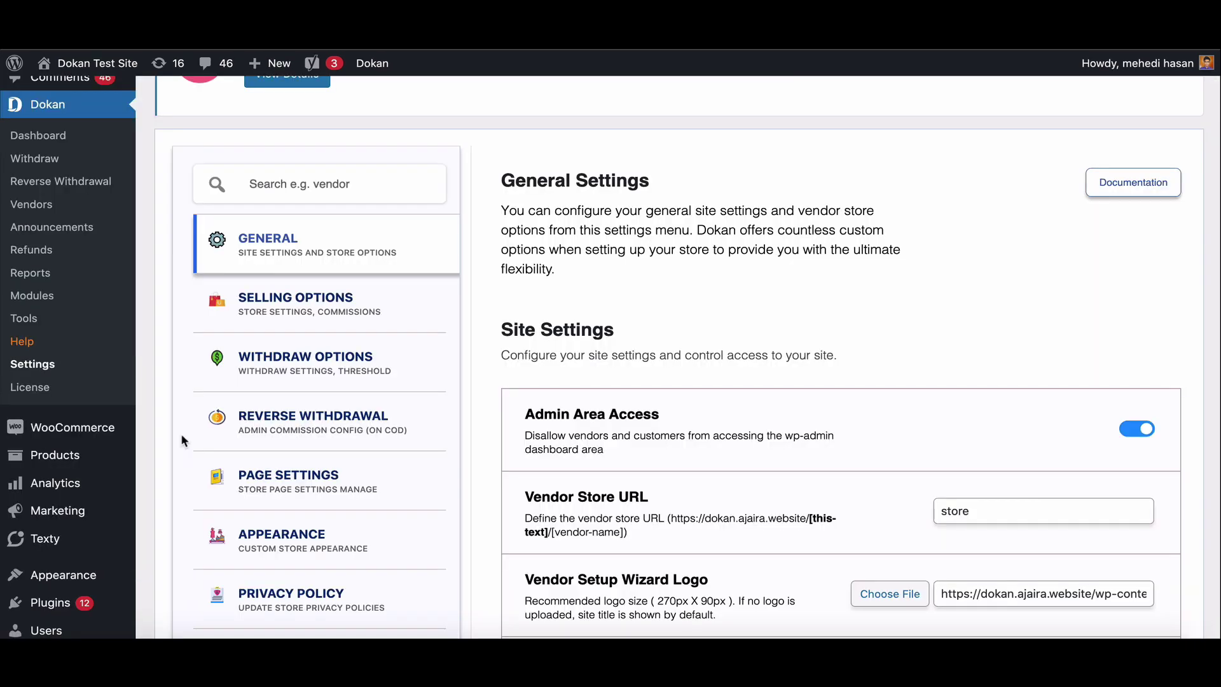
click(305, 362)
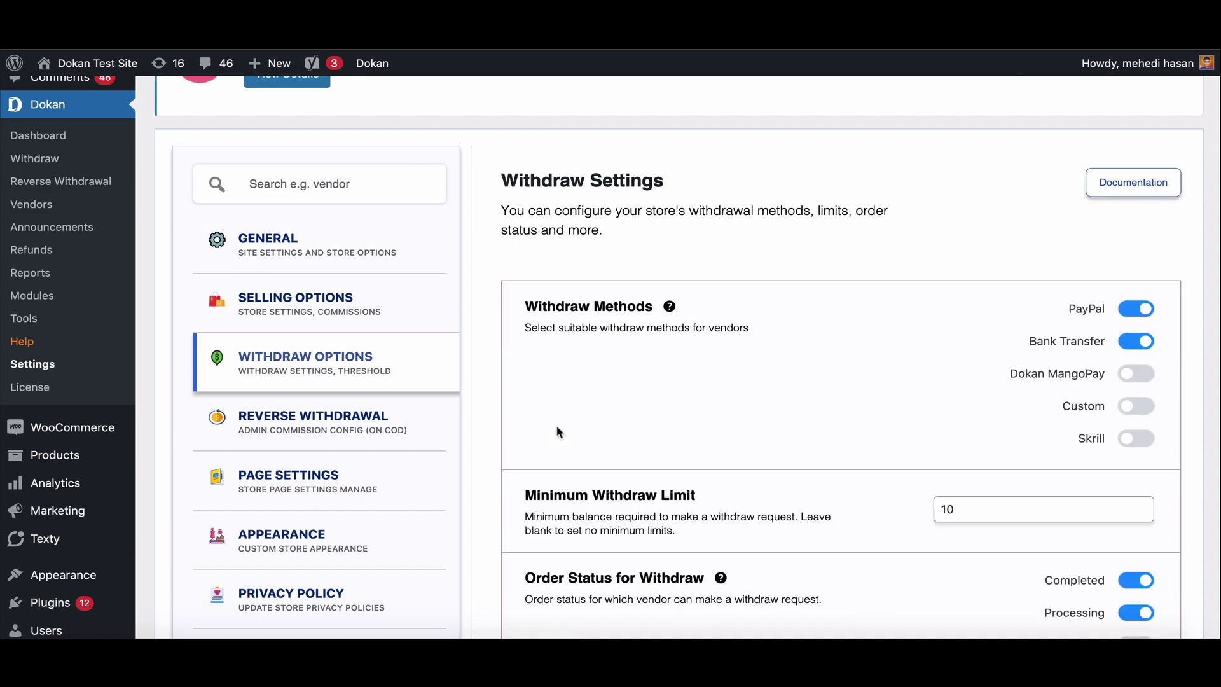
click(1147, 380)
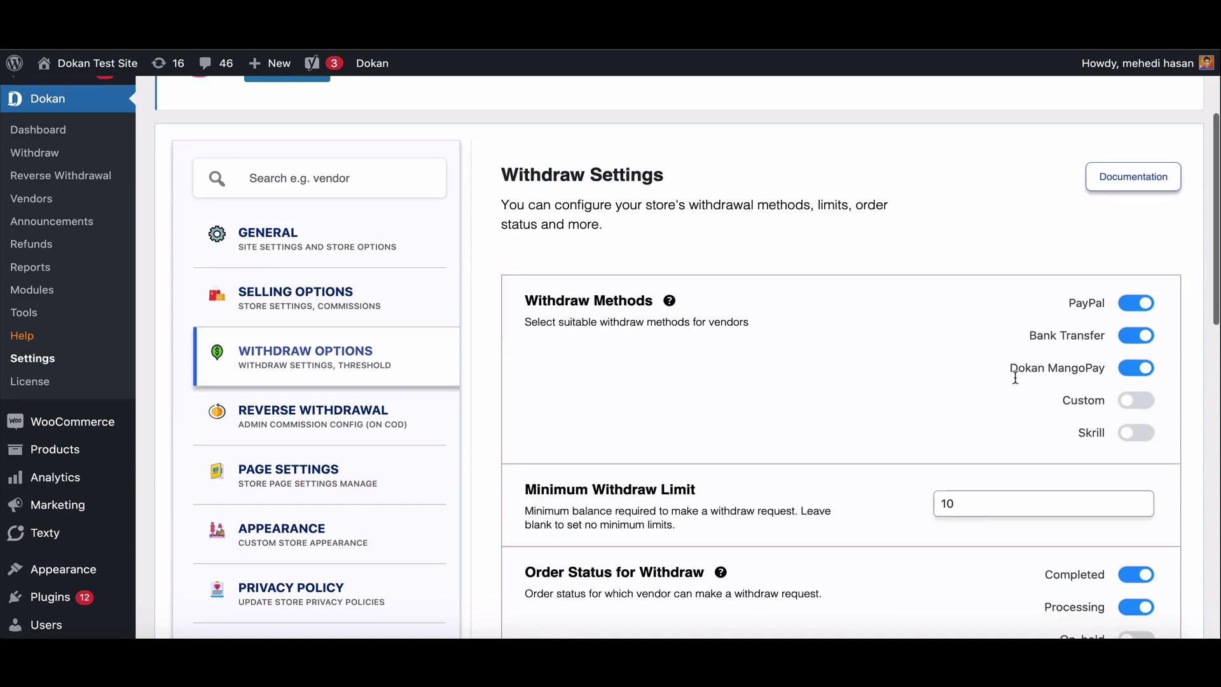
scroll(1014, 376, down, 10)
click(1114, 347)
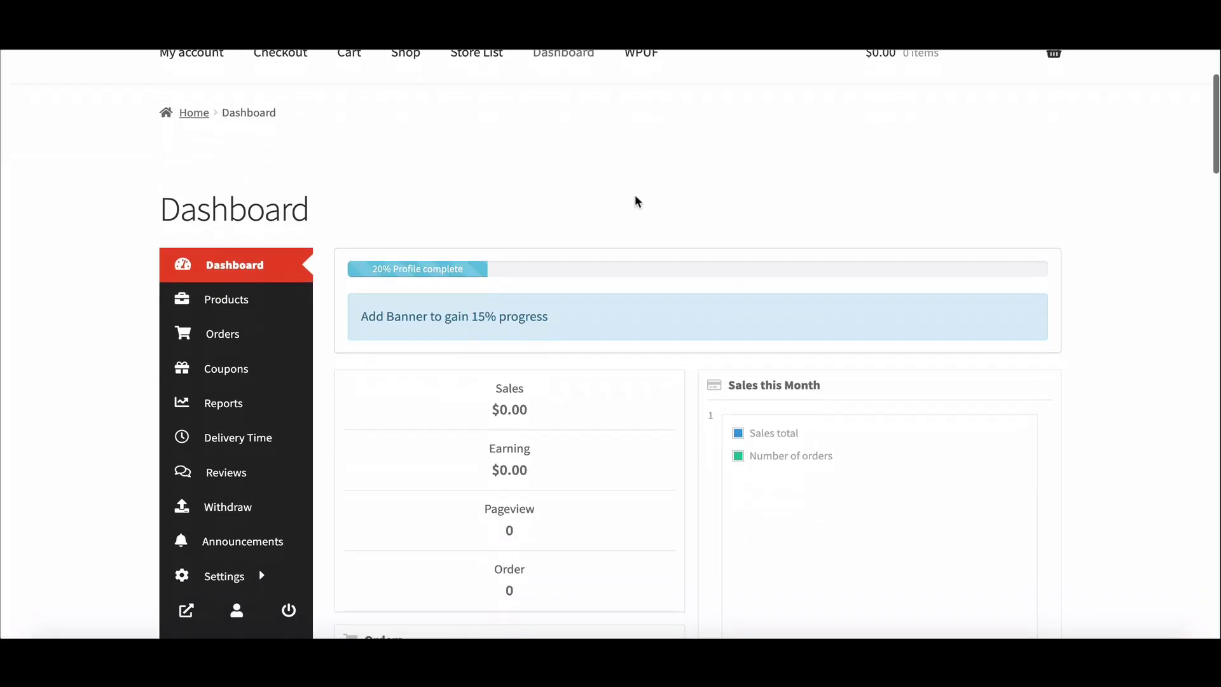
- Add MangoPay as the vendor's payment method in the vendor dashboard
scroll(634, 199, down, 2)
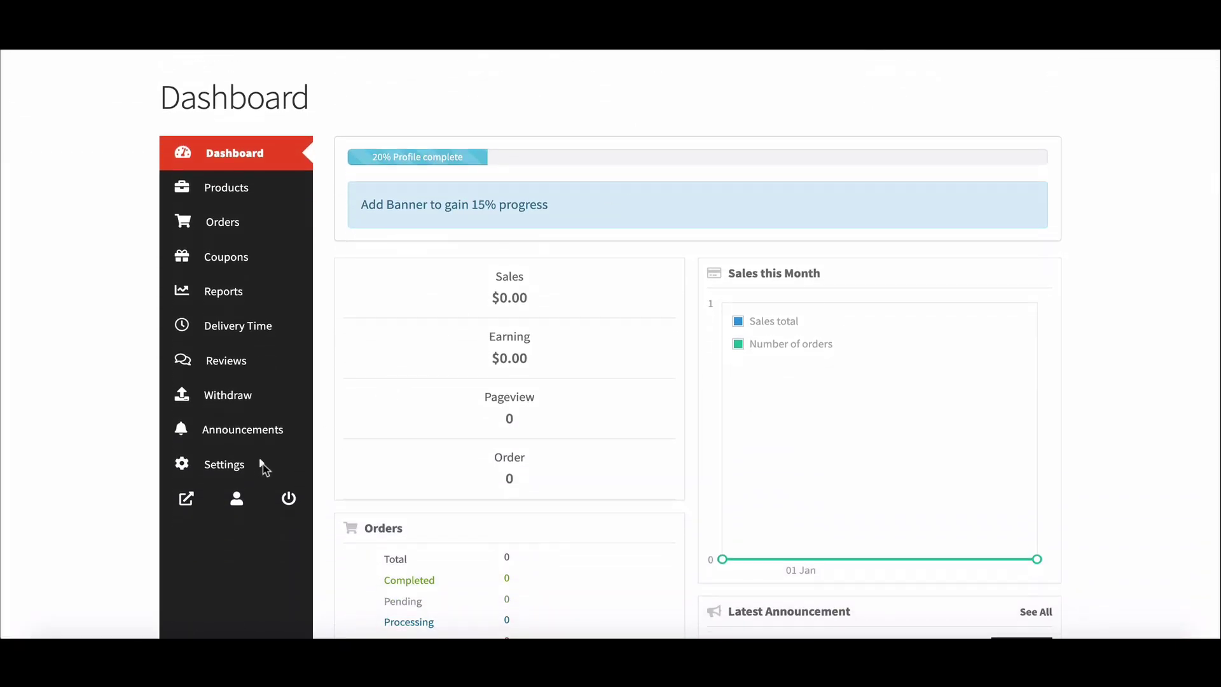
mouse_move(246, 471)
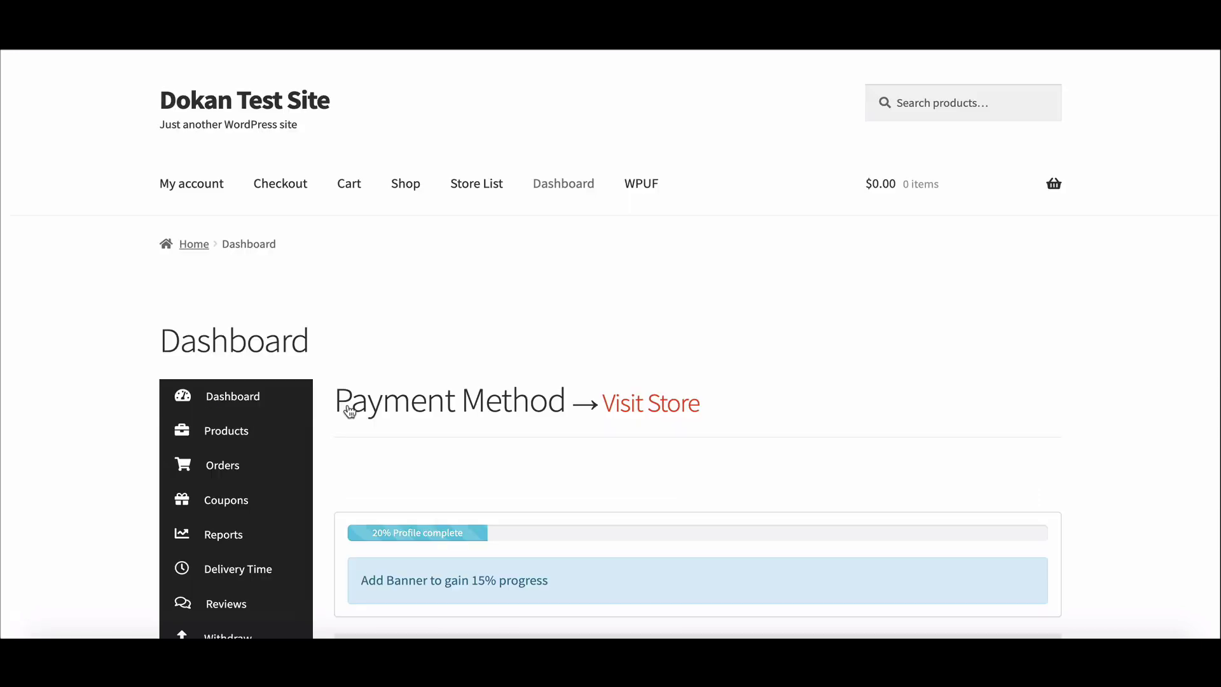
scroll(350, 412, down, 2)
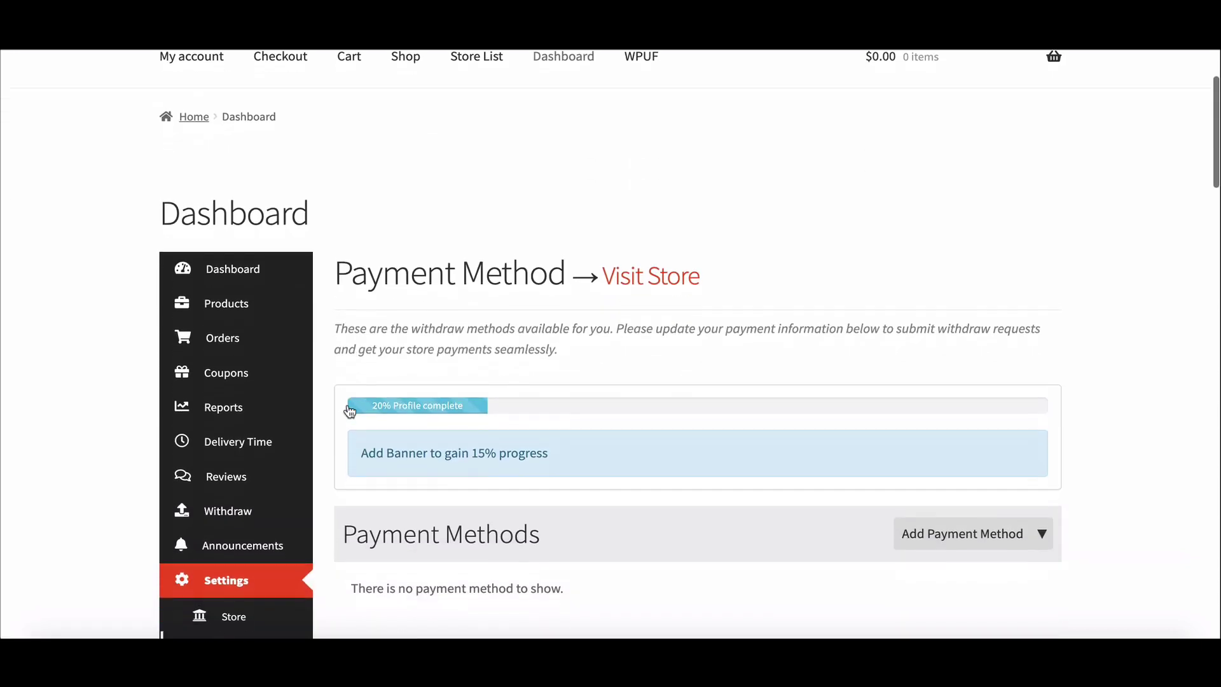
scroll(348, 410, down, 3)
click(909, 342)
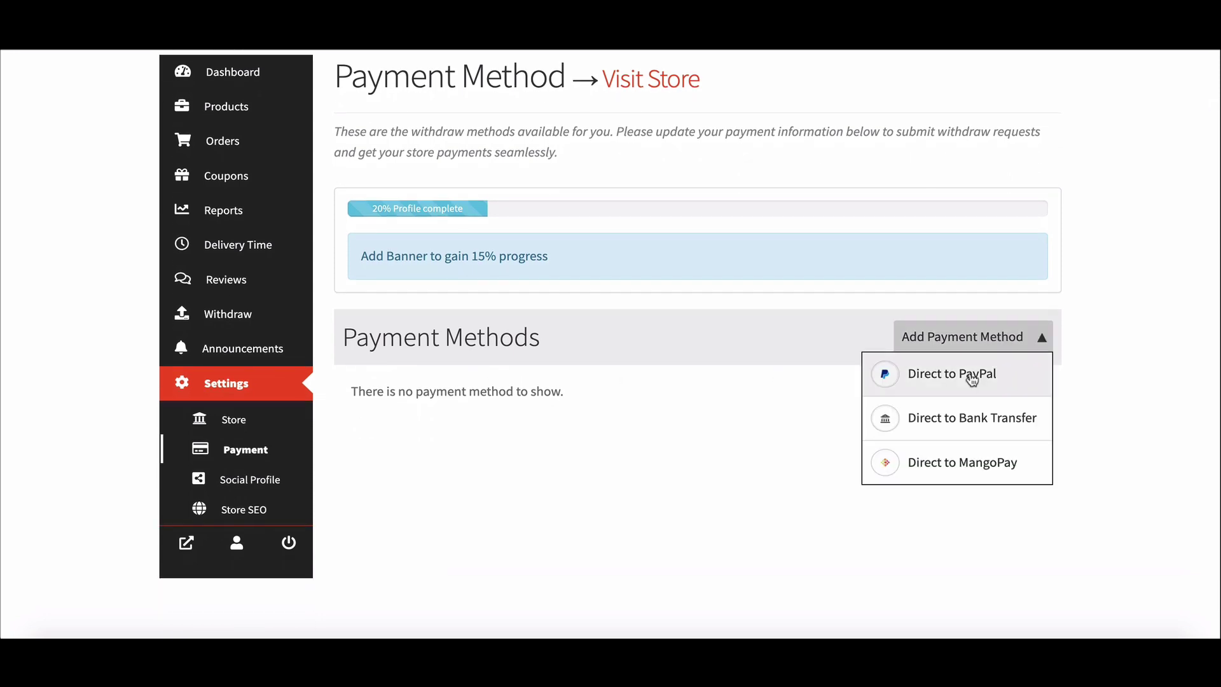
click(933, 467)
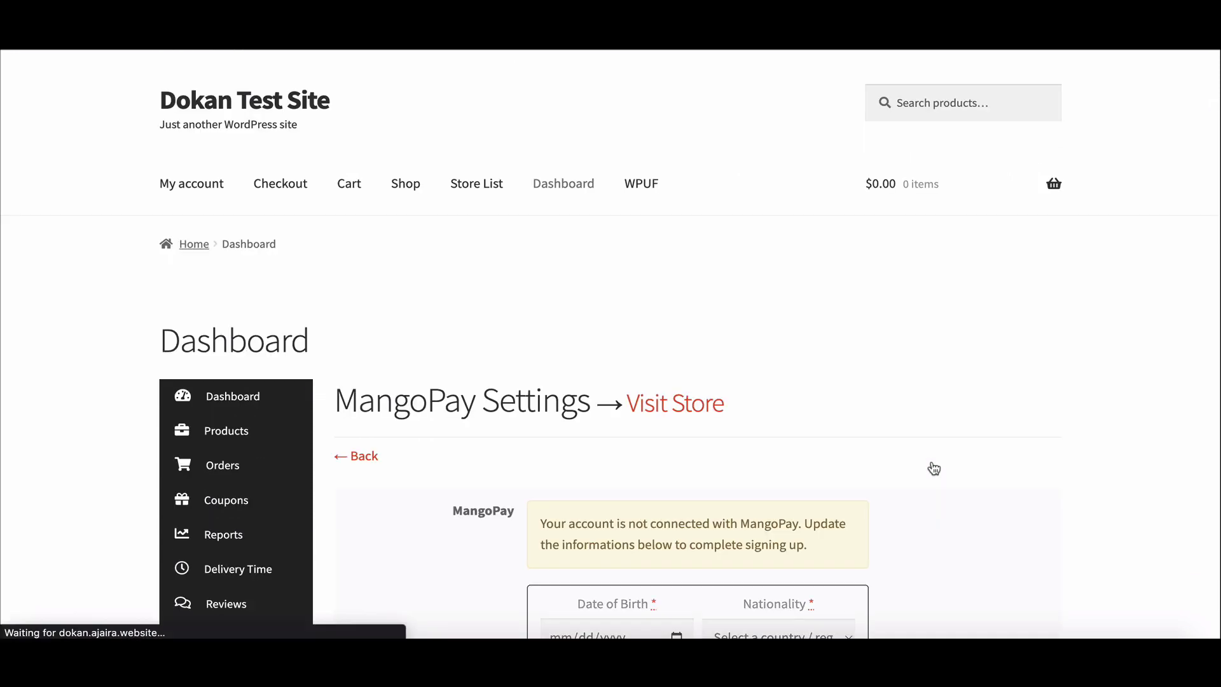
- Fill in the date of birth, choose state Dhaka, accept the terms and click Connect
scroll(933, 468, down, 2)
scroll(933, 469, down, 4)
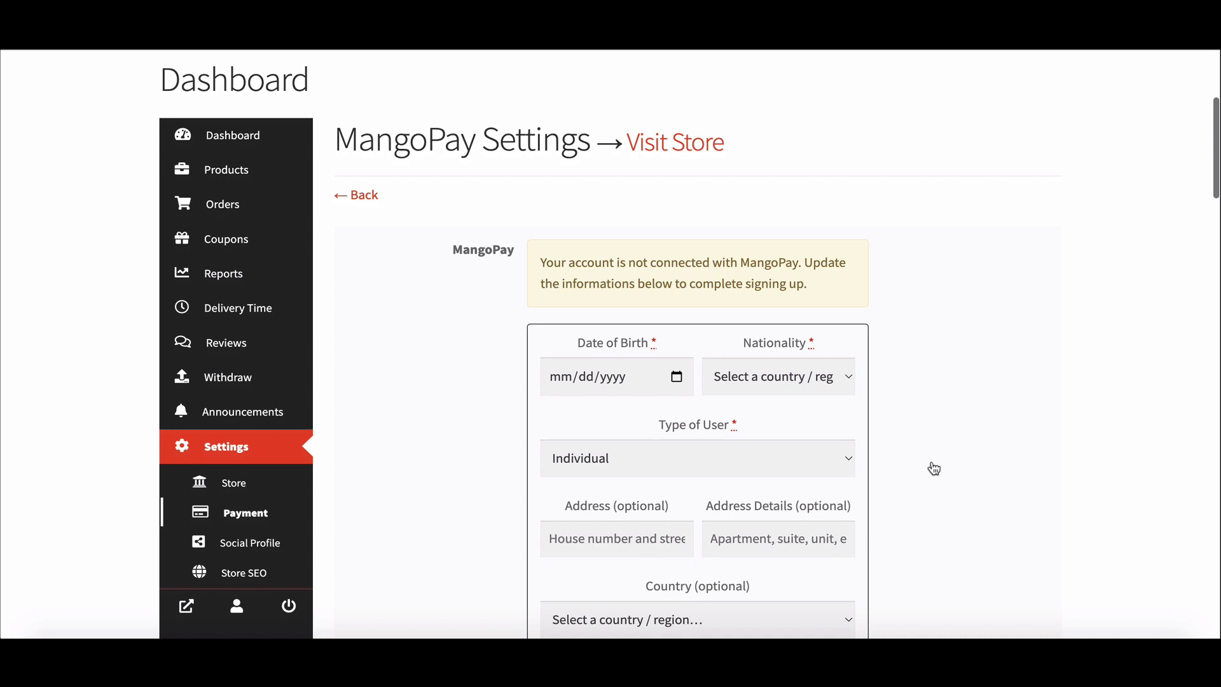
click(566, 297)
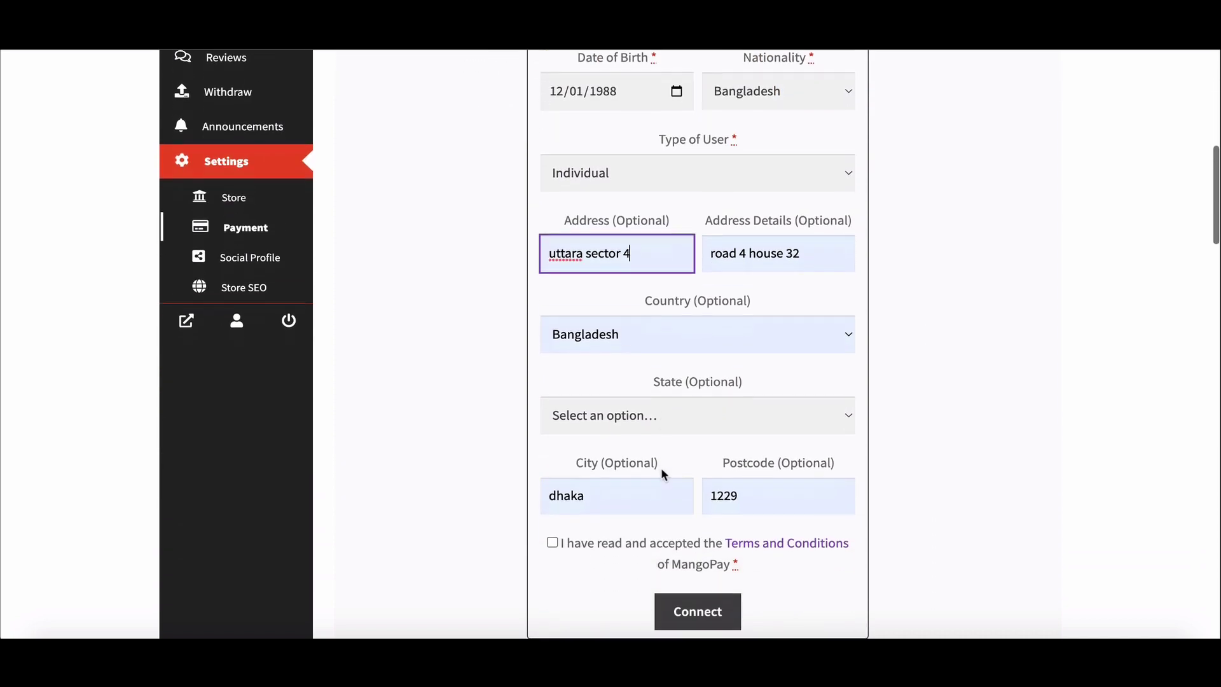
scroll(660, 469, down, 1)
click(698, 376)
click(651, 428)
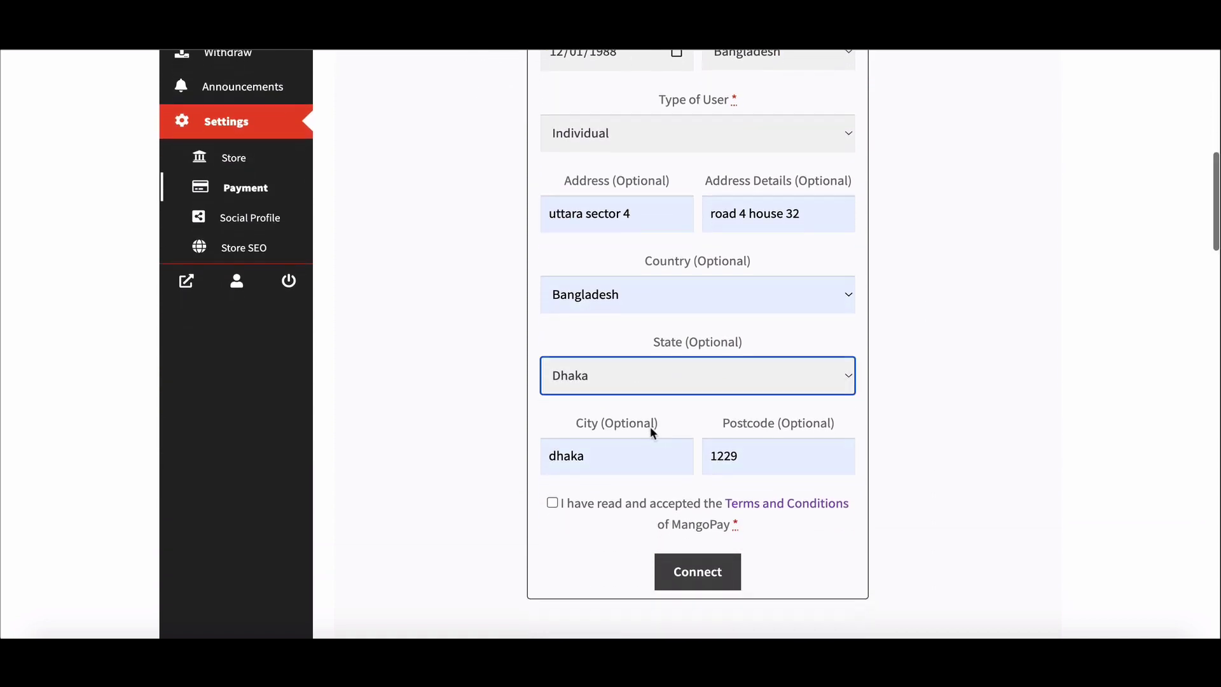
click(551, 502)
scroll(745, 582, up, 1)
click(728, 583)
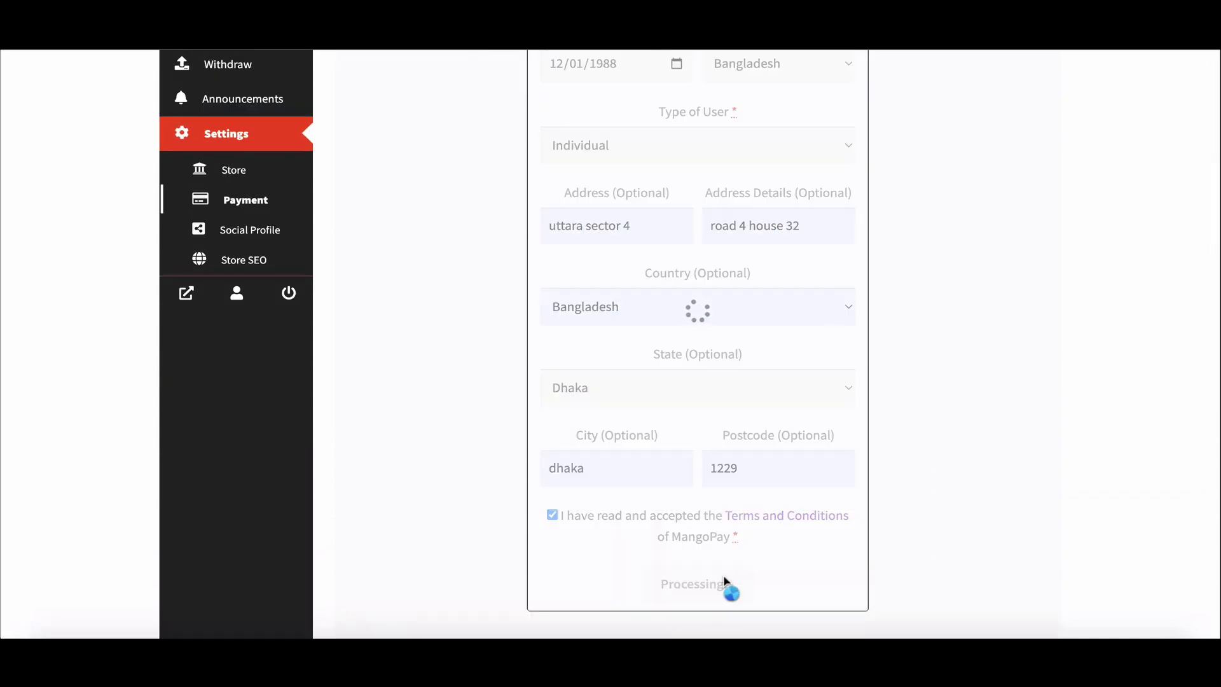
- Reselect state Dhaka, accept the MangoPay terms and save the account info
scroll(701, 466, down, 4)
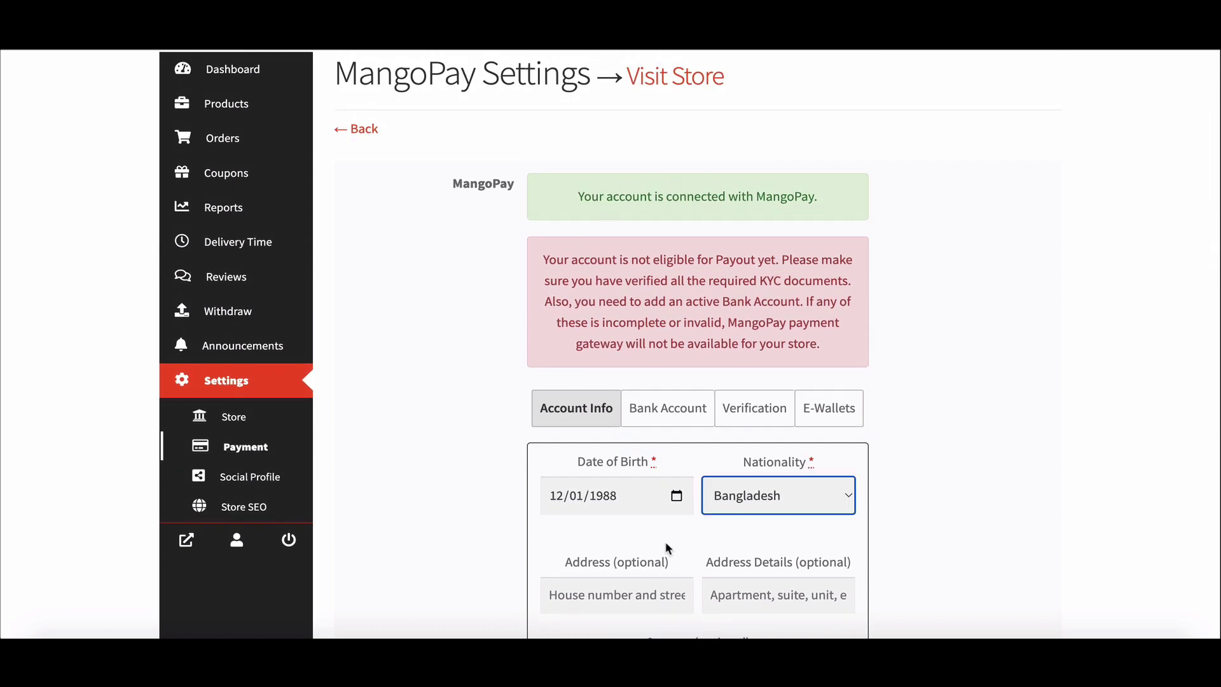
scroll(666, 541, down, 4)
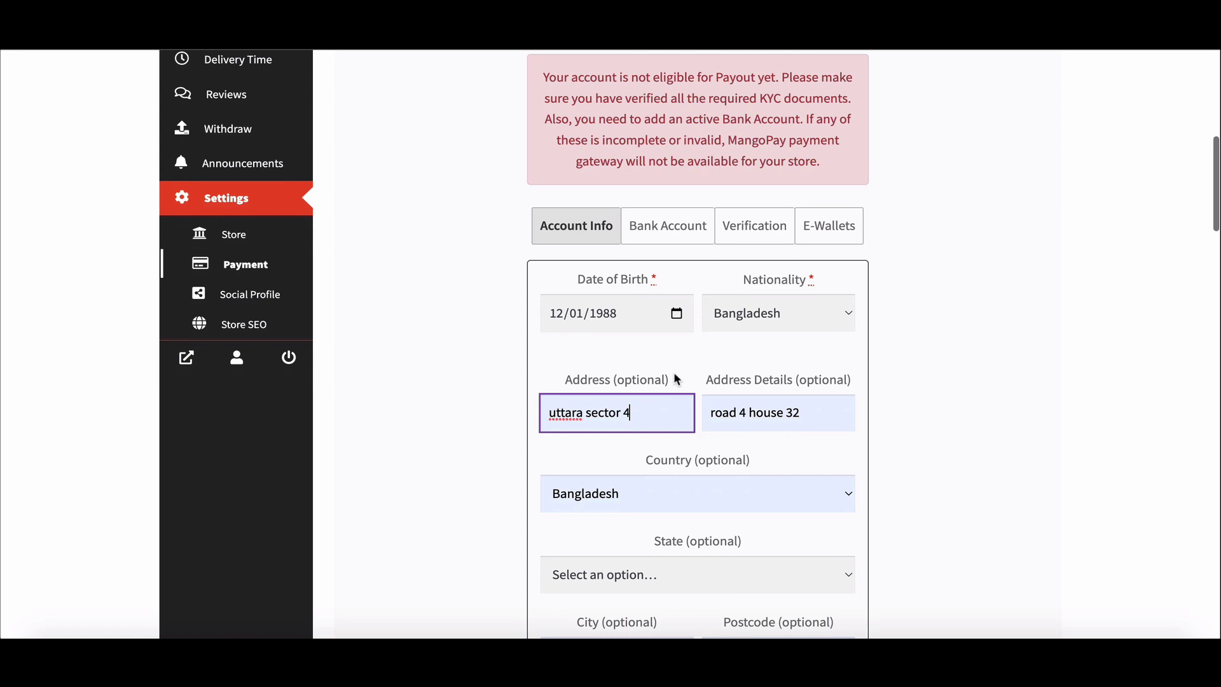
click(699, 524)
scroll(699, 512, down, 2)
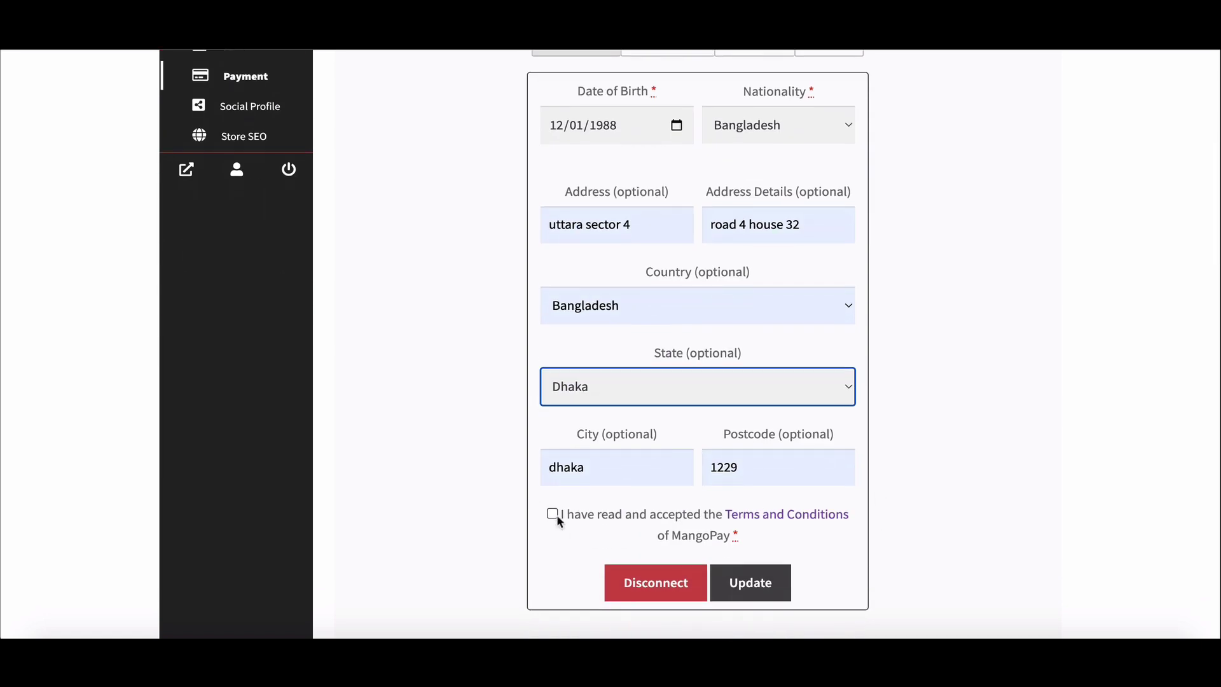
click(553, 510)
click(752, 618)
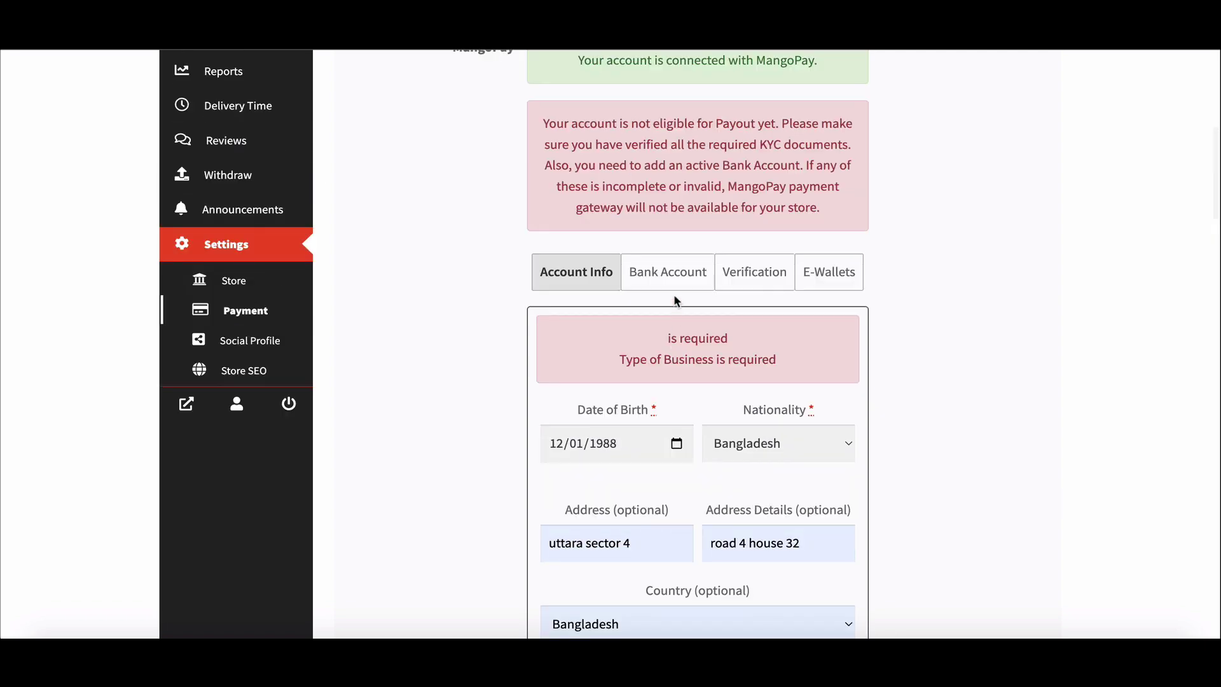
- Enter the vendor's IBAN and BIC ASPKAT2L in the Bank Account form
click(672, 280)
click(620, 421)
scroll(636, 485, down, 1)
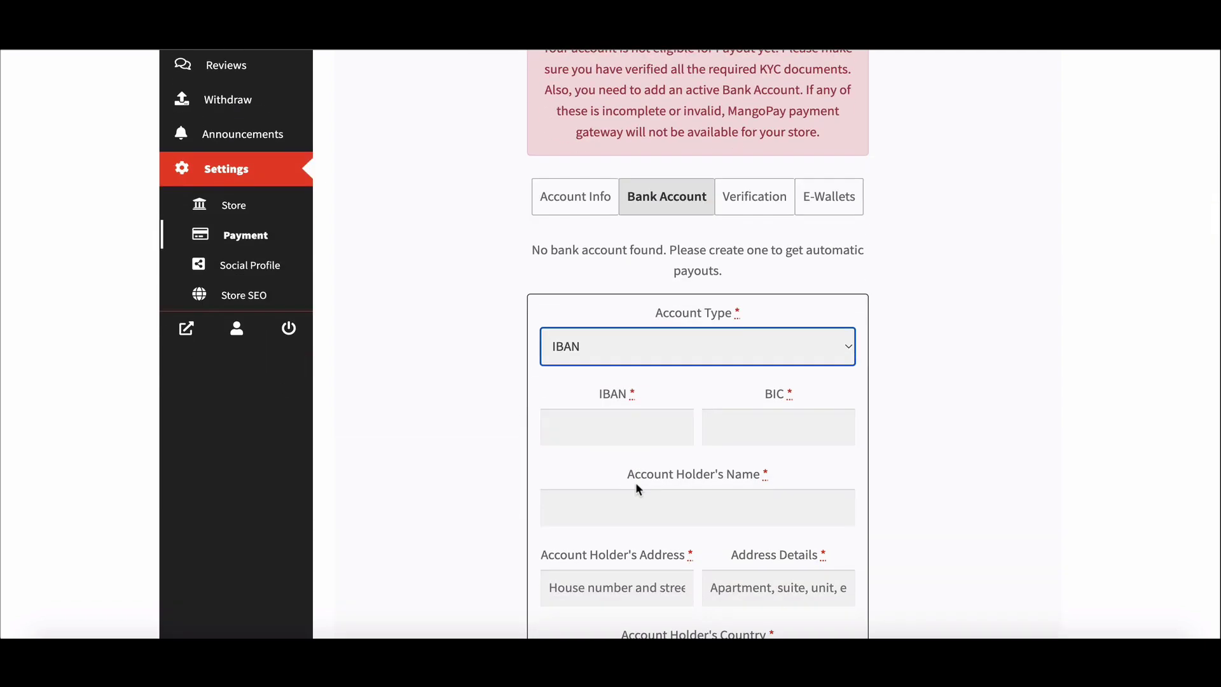
key(Tab)
key(Tab)
text(ASPKAT2L)
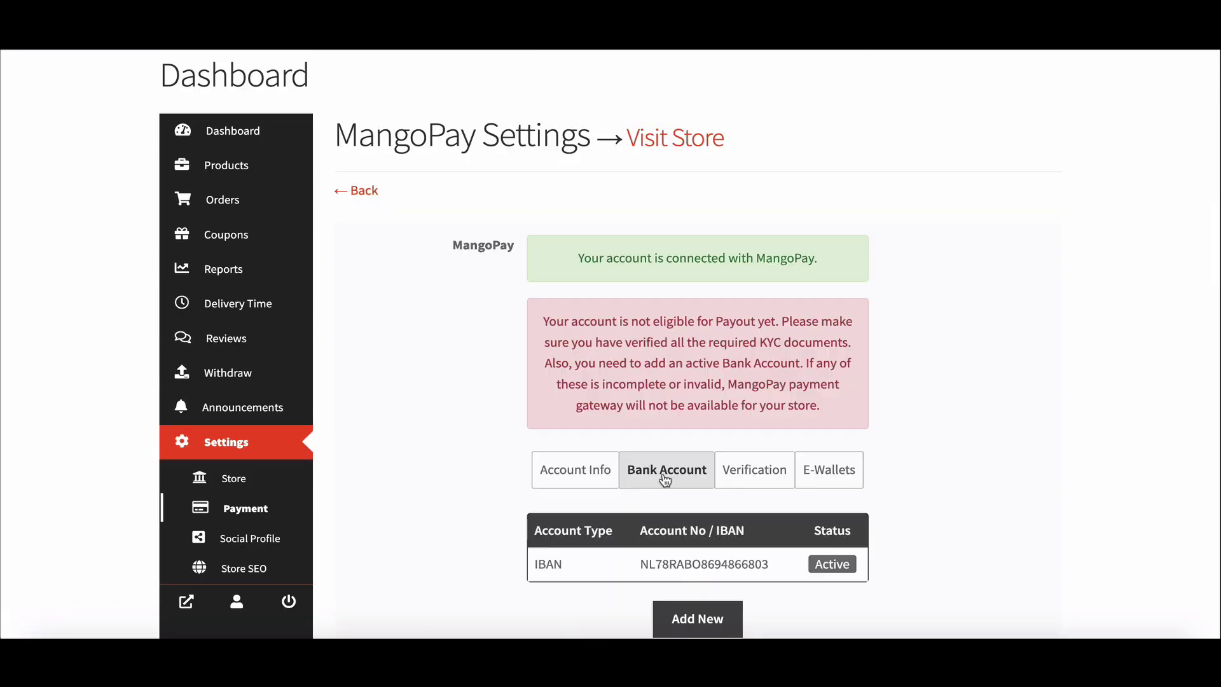
- Upload the identity proof file on the Verification tab
click(738, 472)
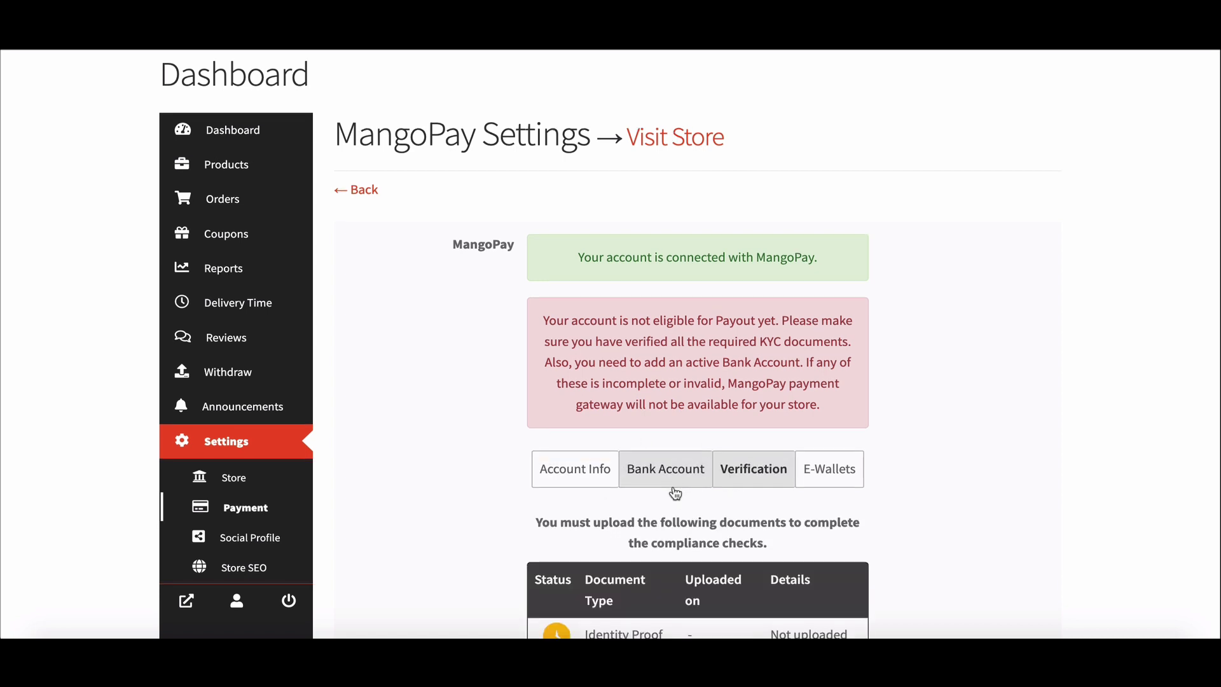
scroll(676, 492, down, 2)
scroll(675, 492, down, 2)
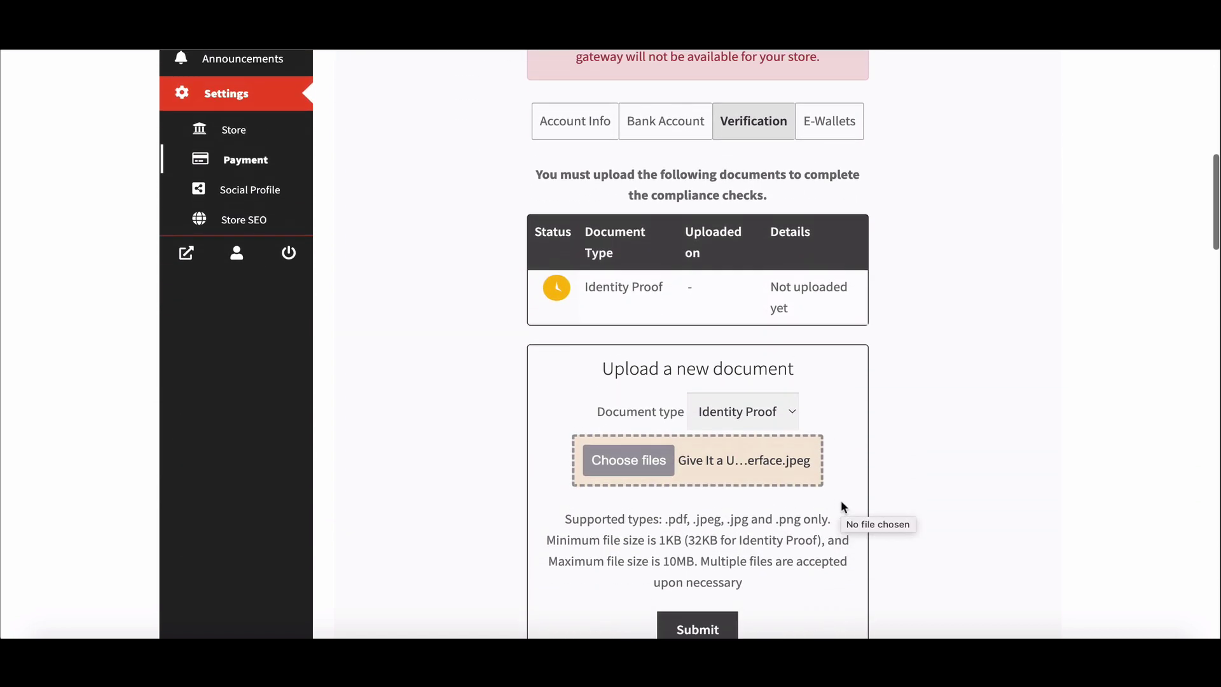
click(700, 620)
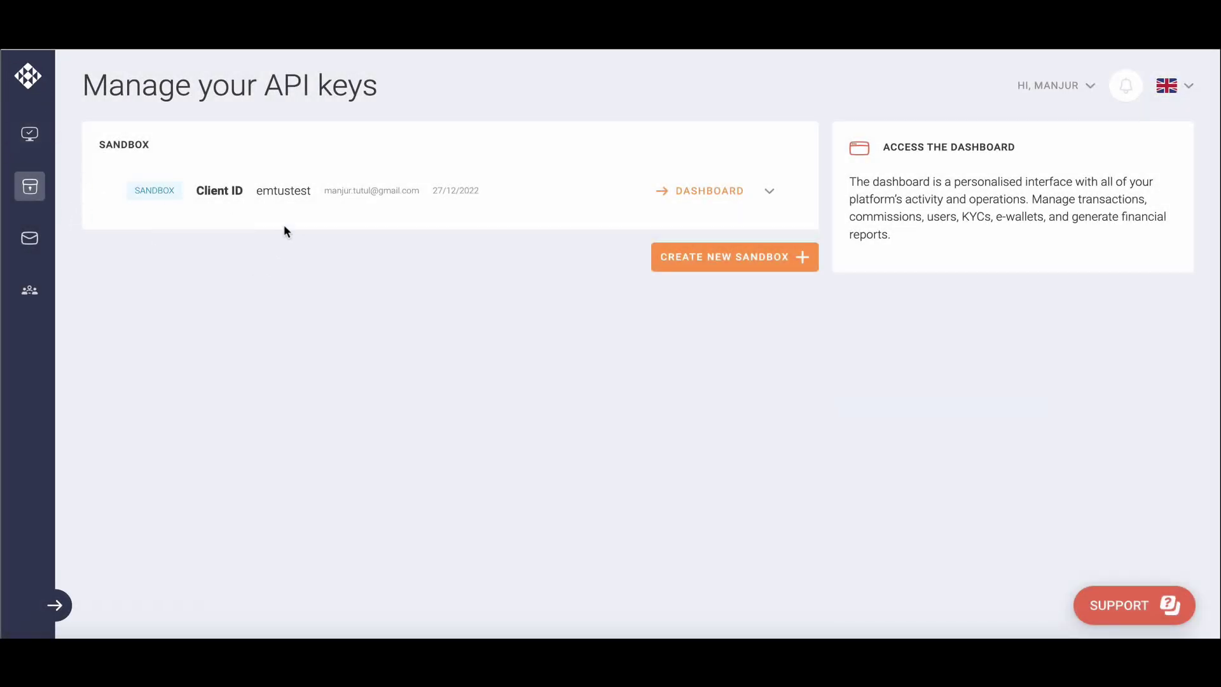
- Open the NOT KYC VALIDATED user's KYC tab and select its document and user IDs
click(700, 191)
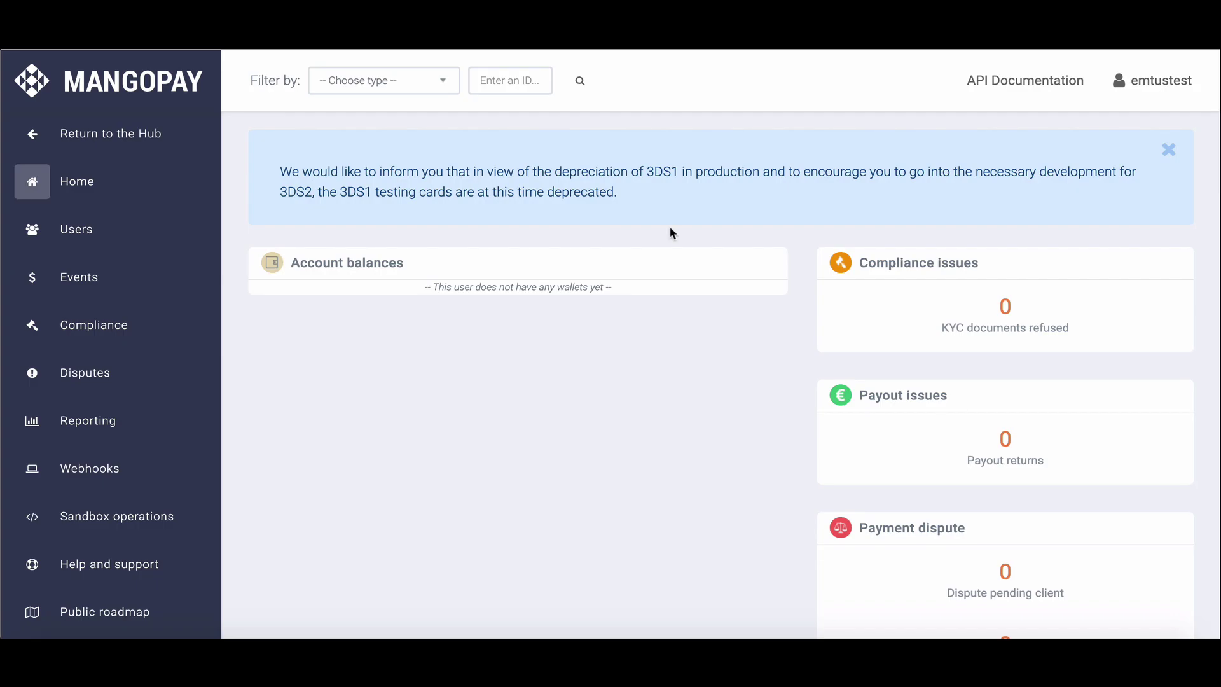
click(85, 232)
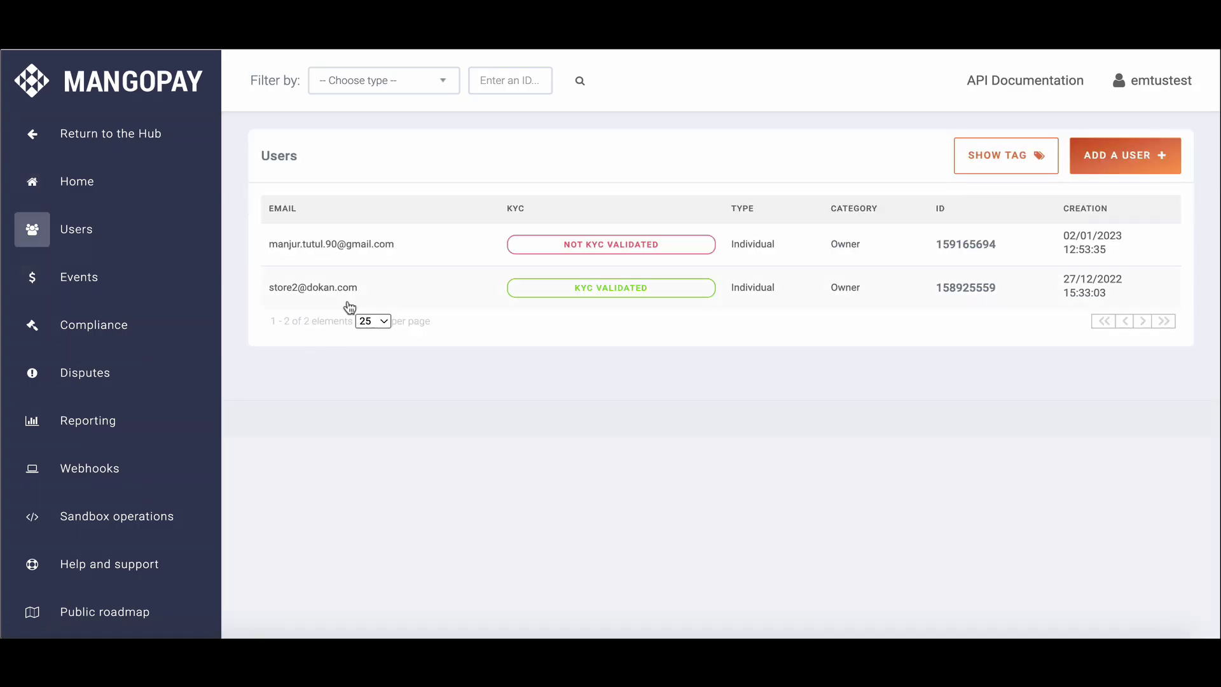
click(593, 247)
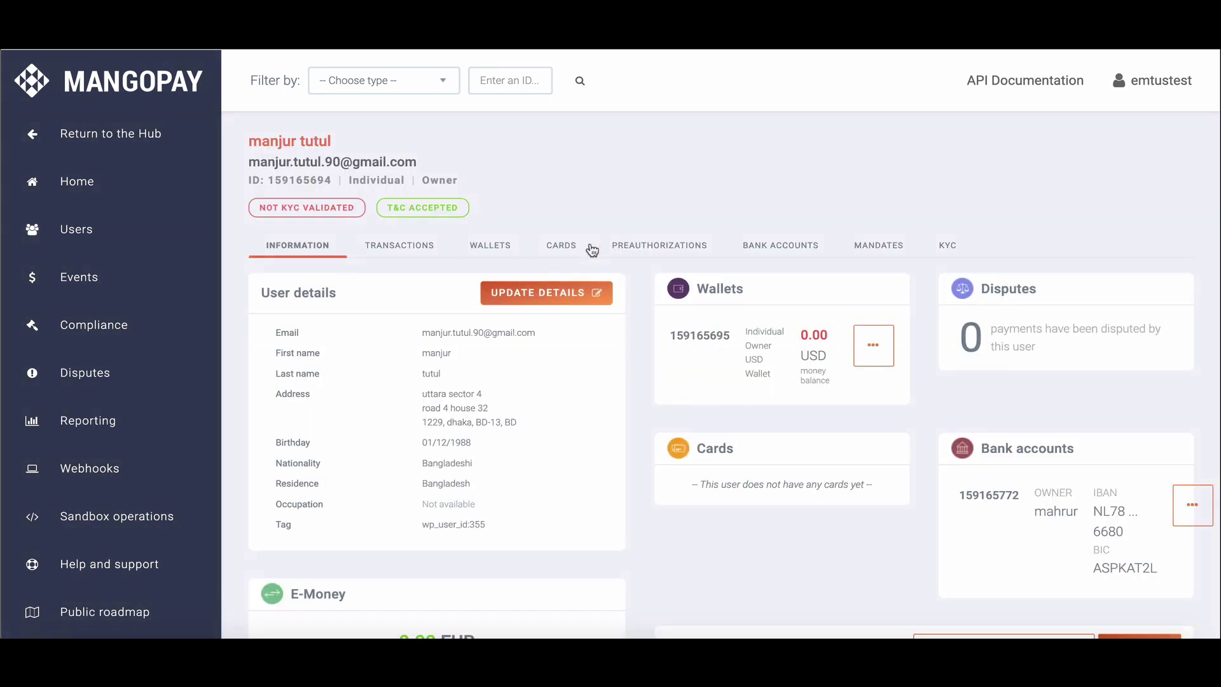
click(949, 249)
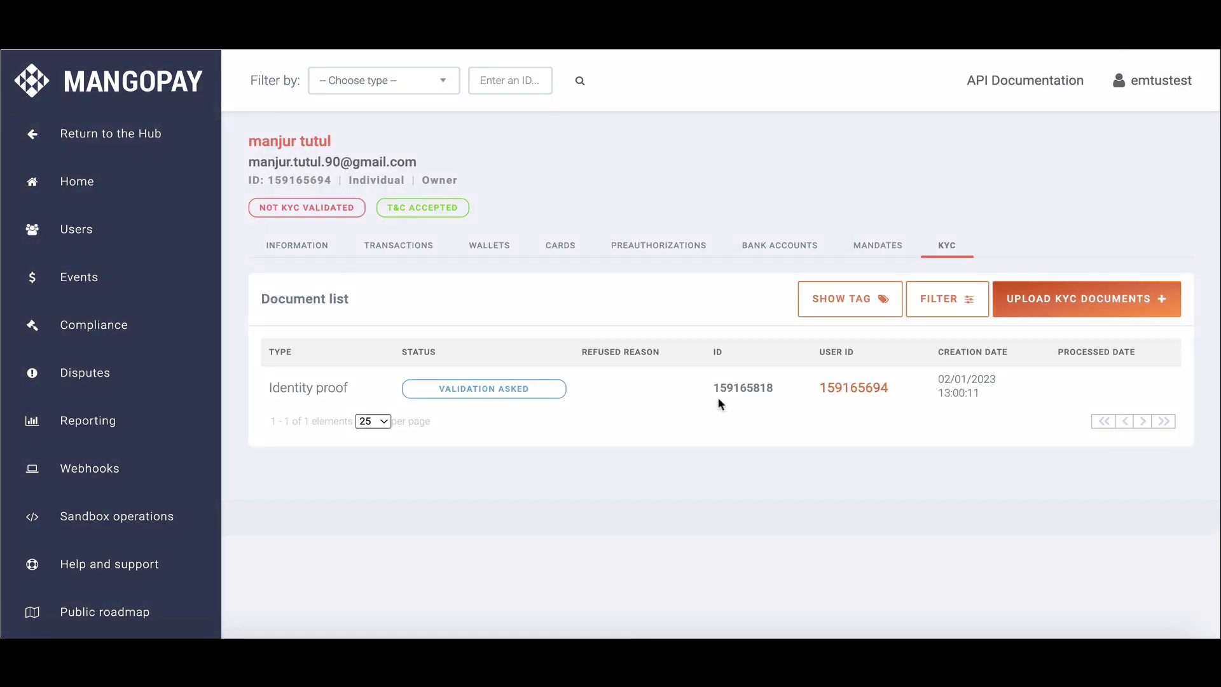
drag(701, 391, 888, 402)
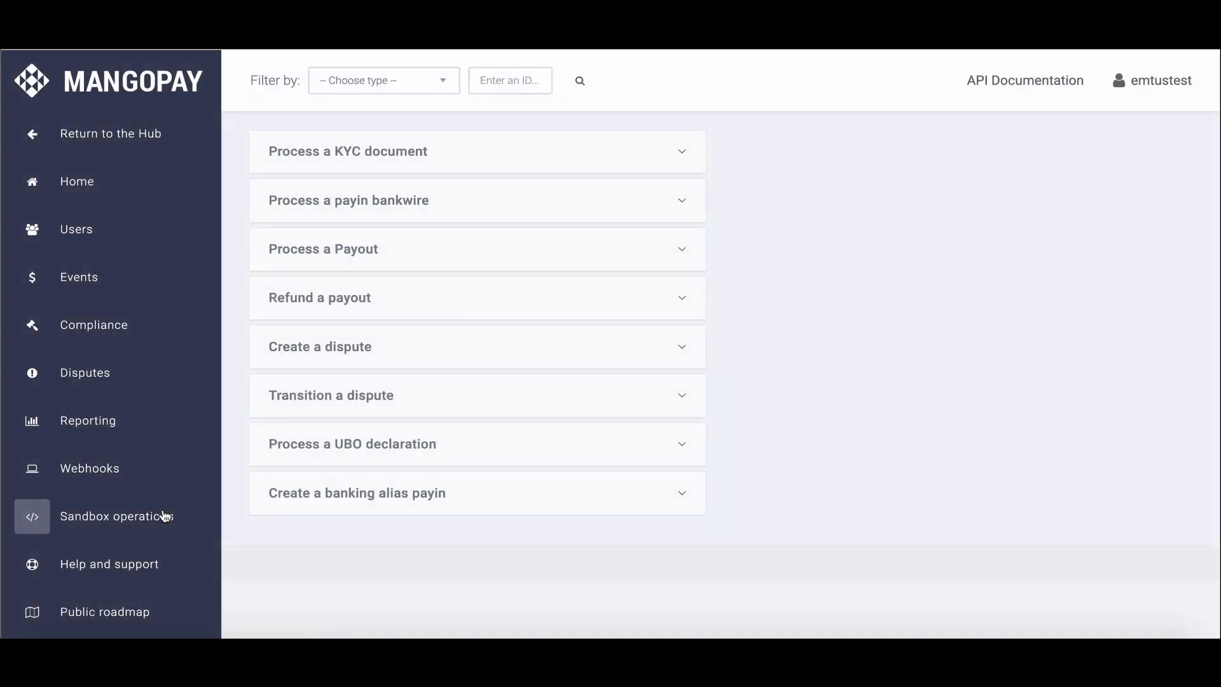
- Accept the vendor's identity-proof KYC document in MangoPay using the pasted Document Id and User Id
click(453, 161)
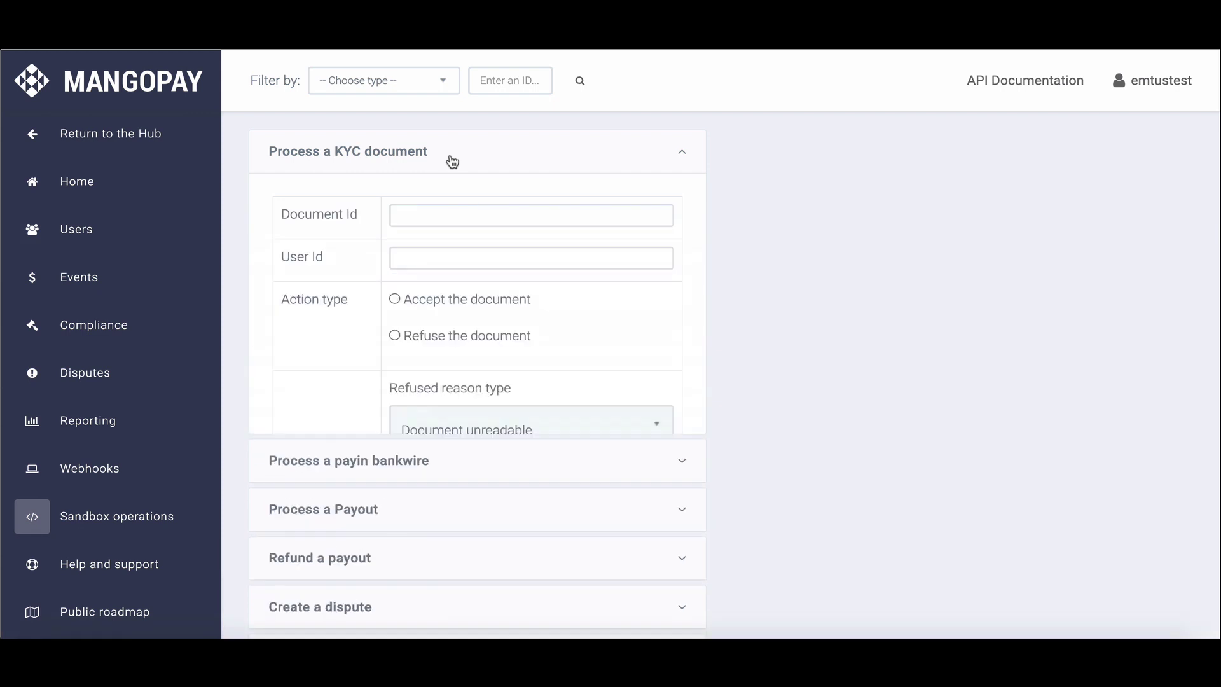
click(441, 218)
text(159165818)
click(398, 257)
text(159165694)
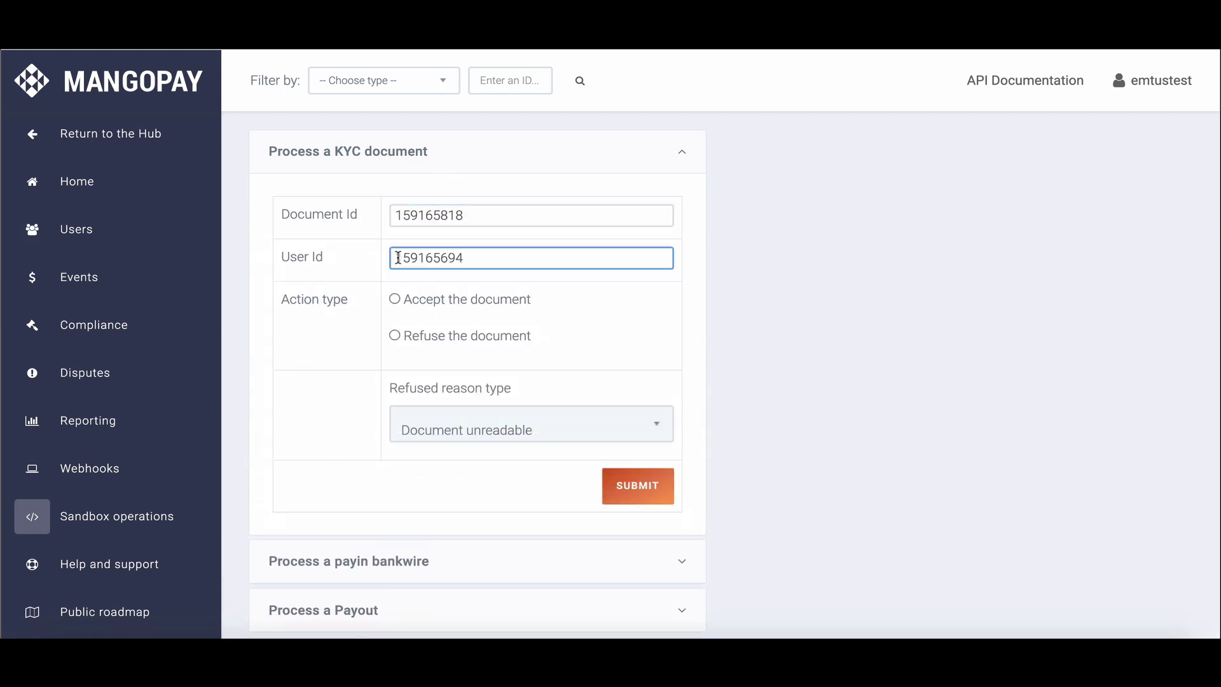
click(395, 299)
scroll(490, 384, down, 1)
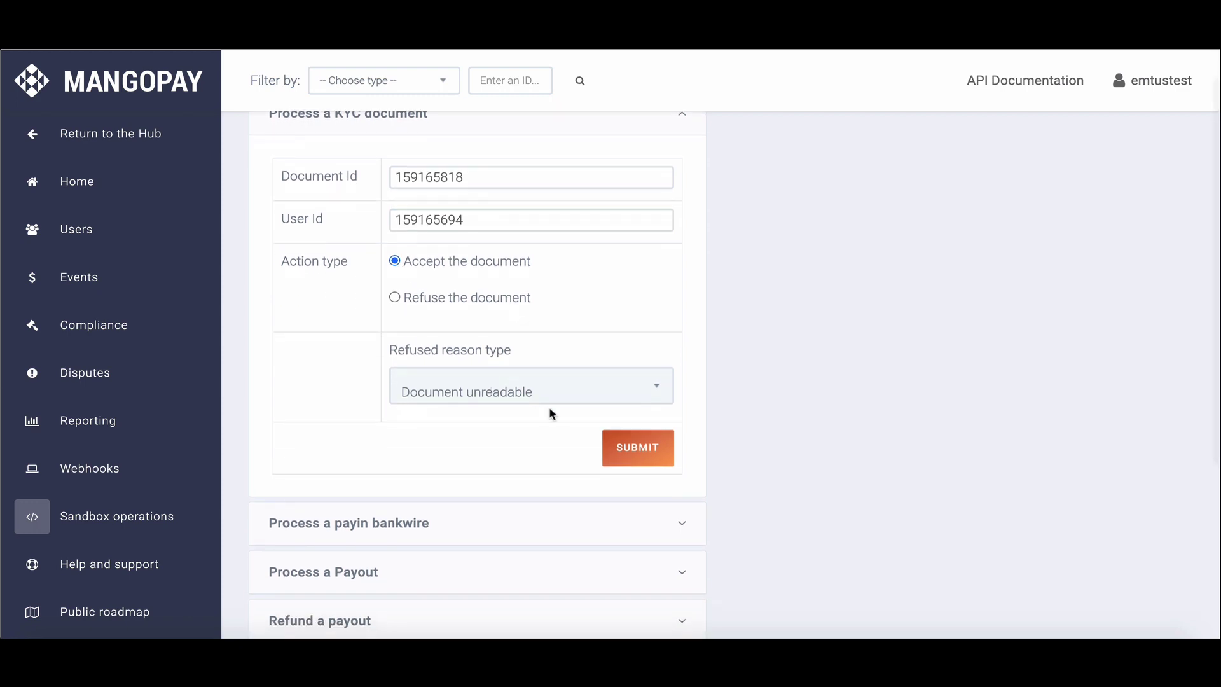
click(634, 445)
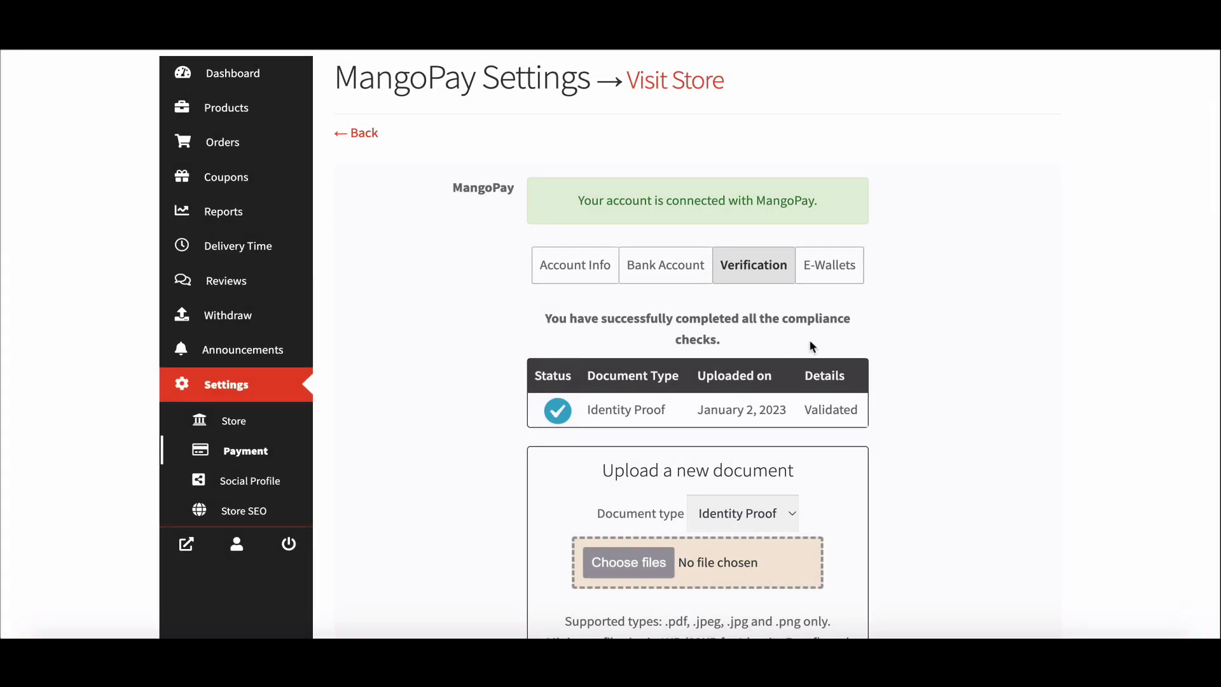
- Show the vendor's Individual Owner USD e-wallet ($0.00 balance) and save the MangoPay settings
scroll(810, 345, down, 1)
click(848, 234)
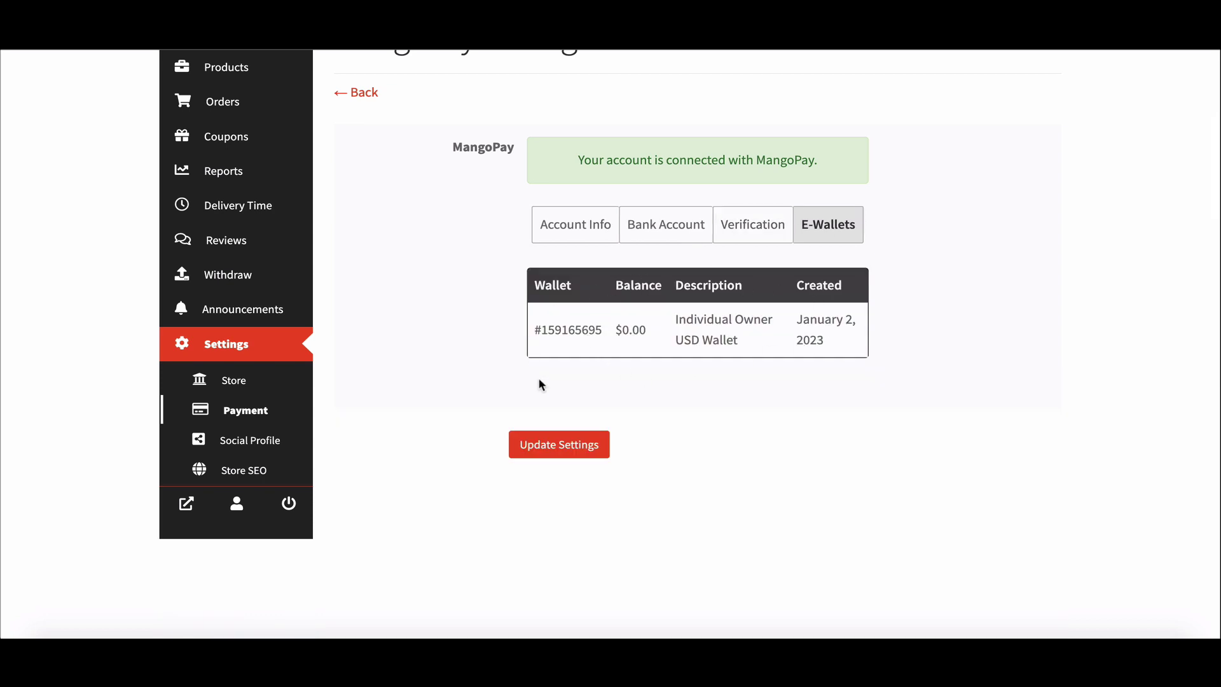
click(563, 445)
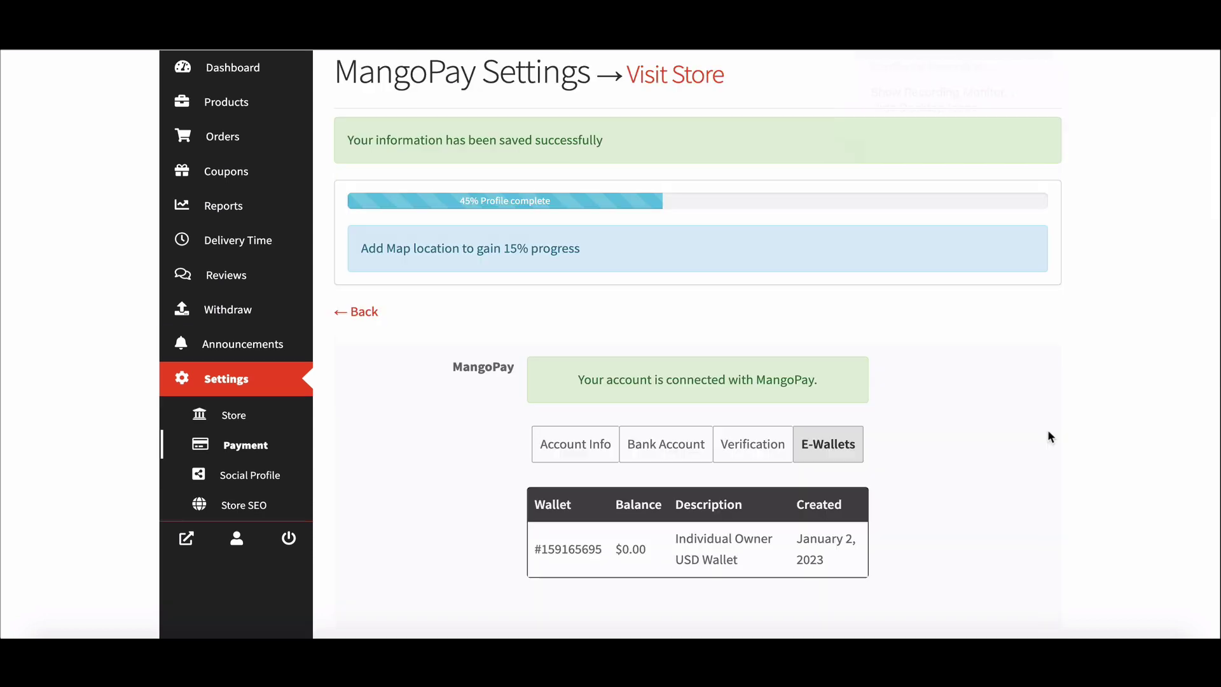
scroll(1041, 432, down, 2)
scroll(1041, 431, down, 1)
scroll(1040, 430, up, 5)
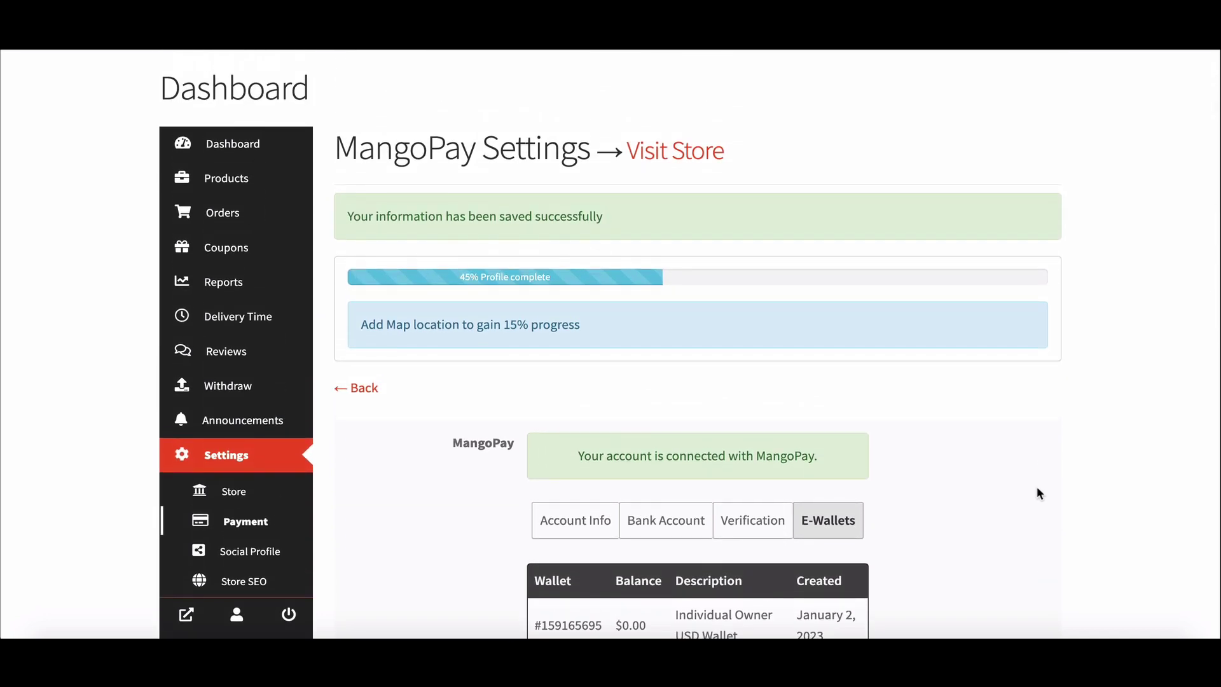
scroll(1035, 494, up, 3)
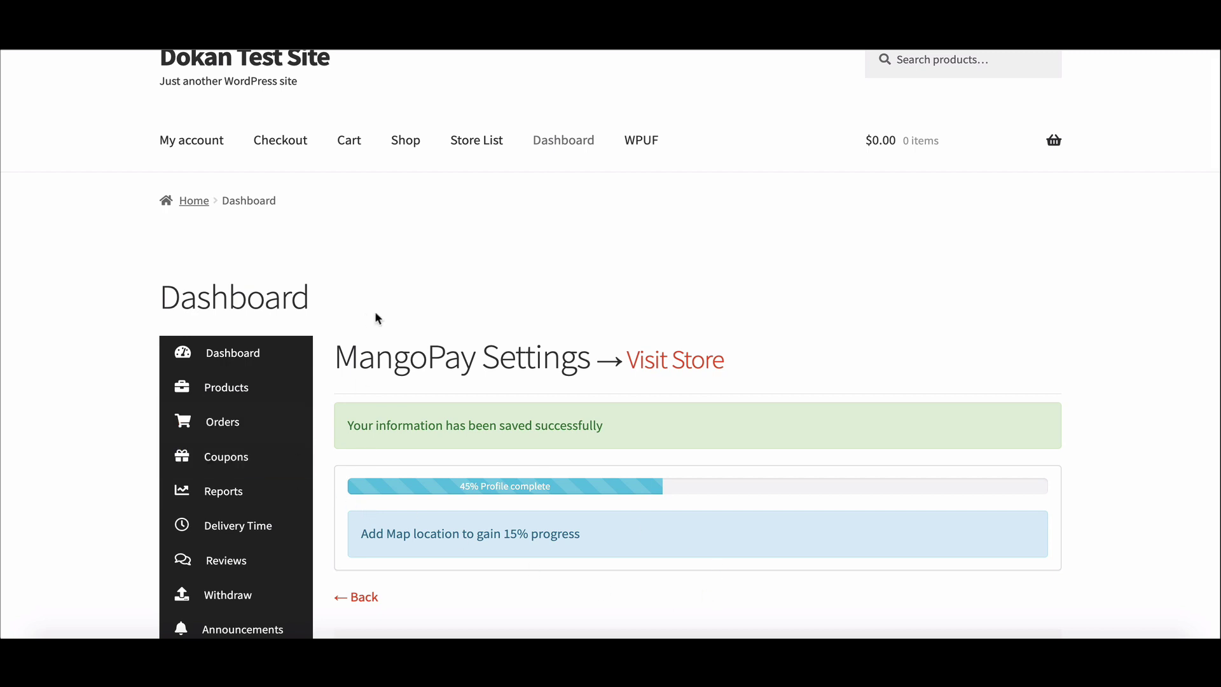
- Go via Products back to the vendor Dashboard showing $0.00 sales, earnings and 0 pageviews
scroll(657, 580, down, 4)
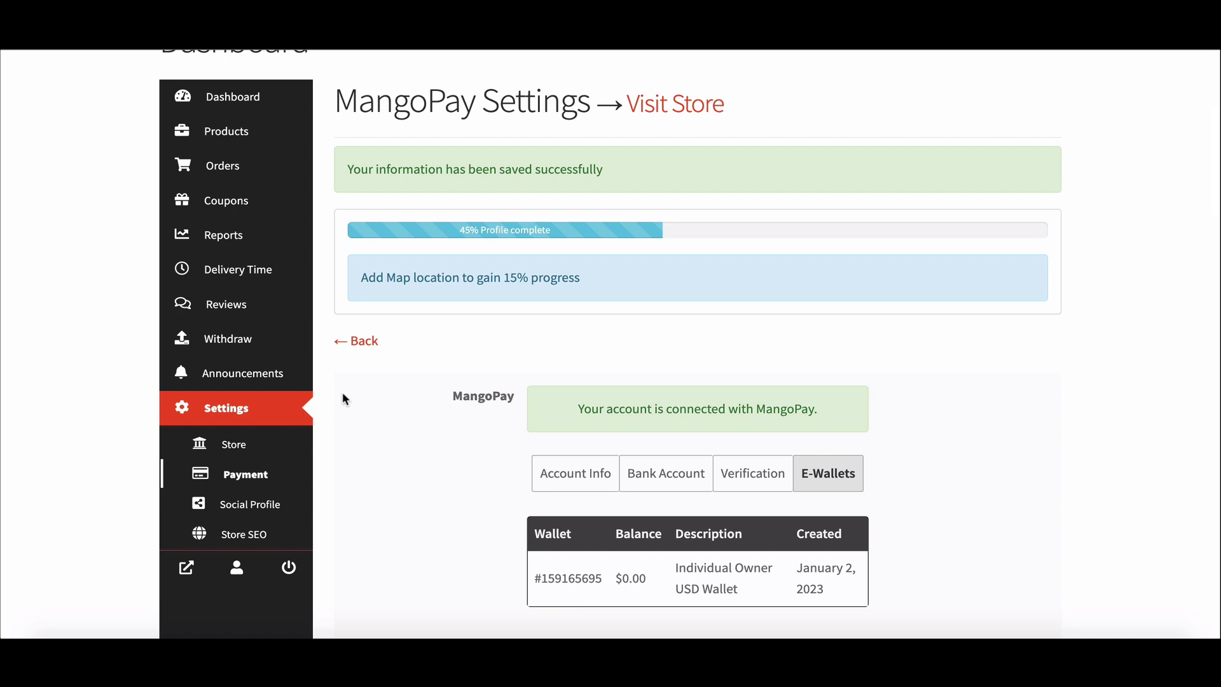
click(240, 144)
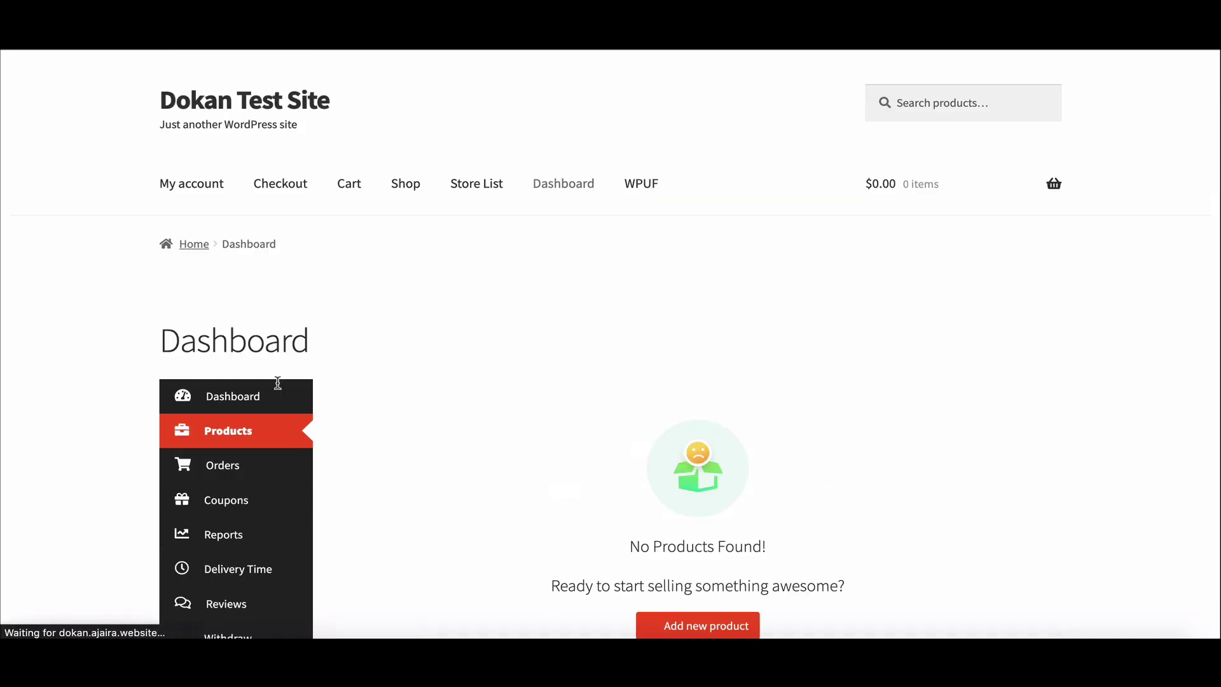
click(269, 395)
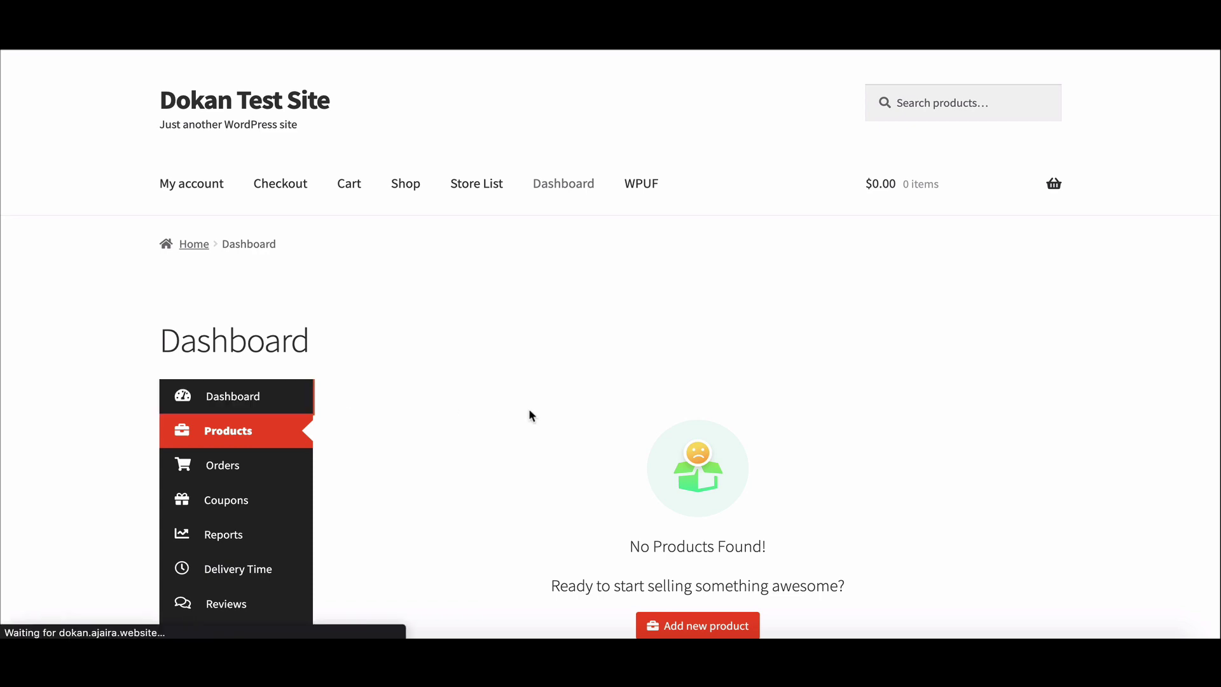
scroll(528, 414, down, 1)
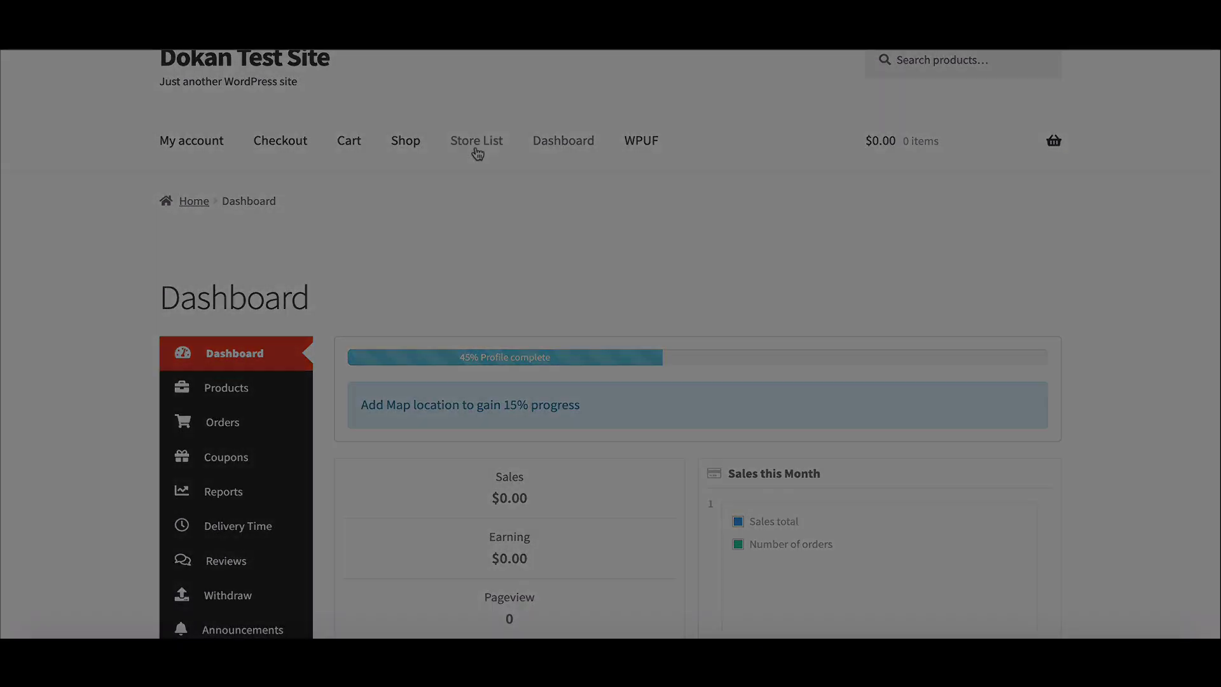